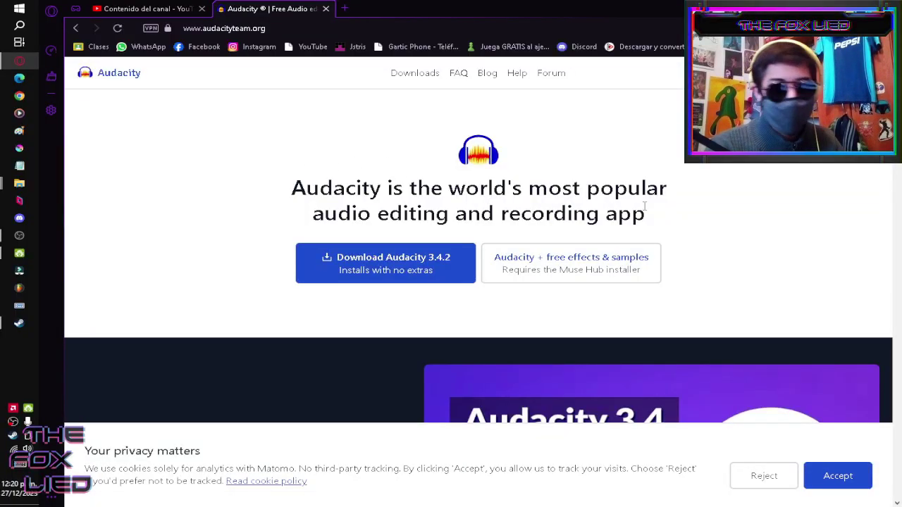
- Download Audacity 3.4.2 from its website and run the installer audacity-win-3.4.2-64bit.exe from the downloads folder
left_click(467, 277)
left_click(669, 76)
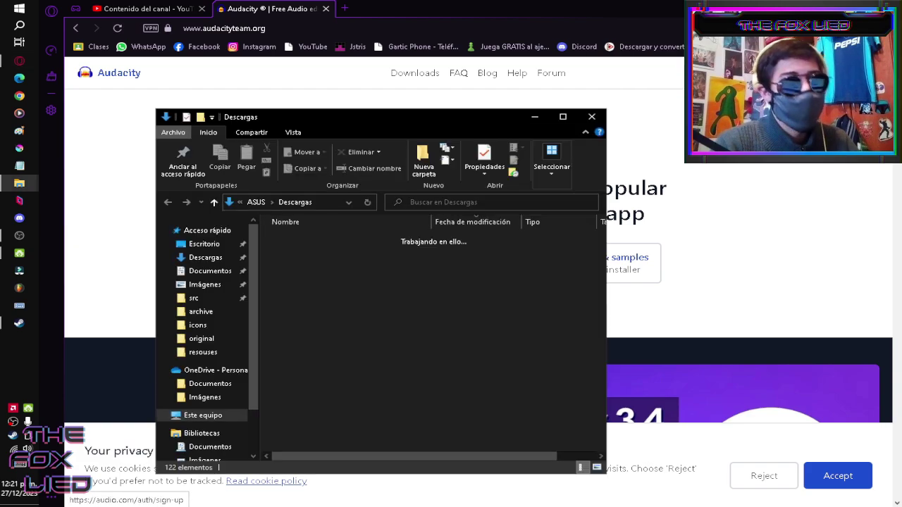
key("Return")
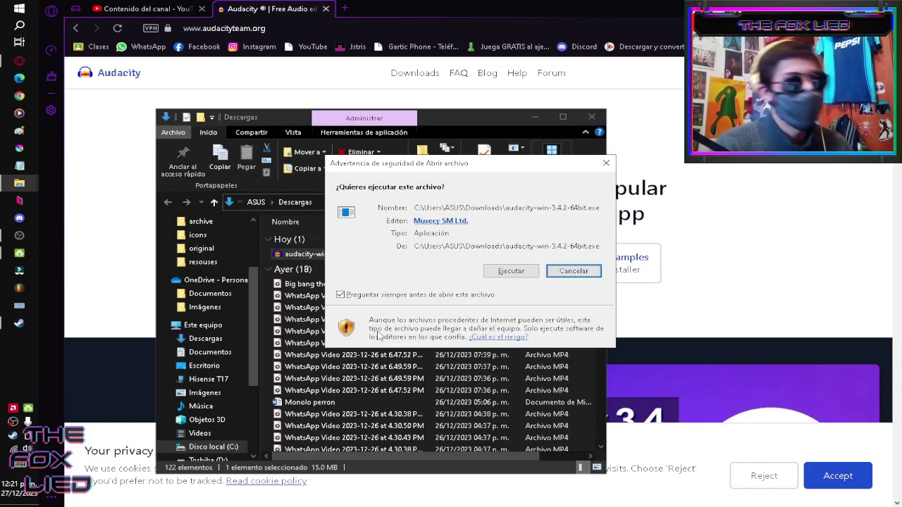
left_click(512, 271)
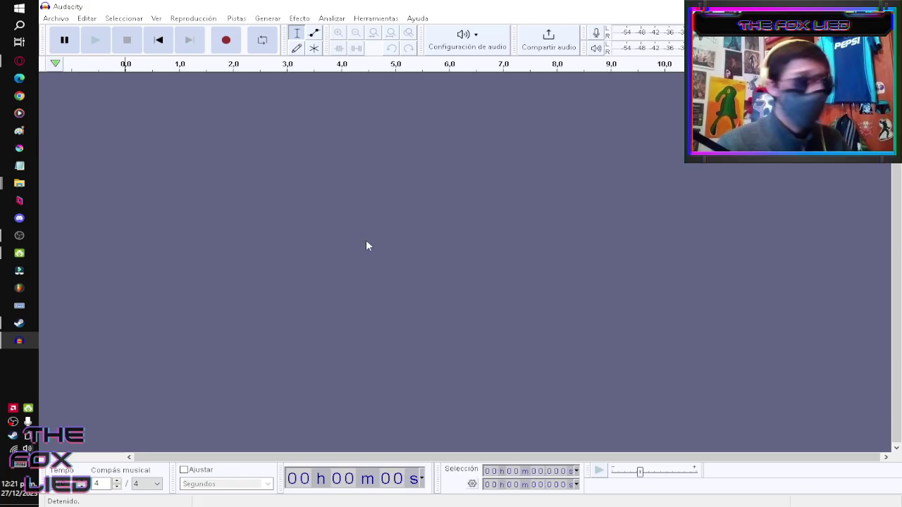
- Import the last Yay_meme file from the AUDIOS memes folder into Audacity and play it
mouse_move(19, 184)
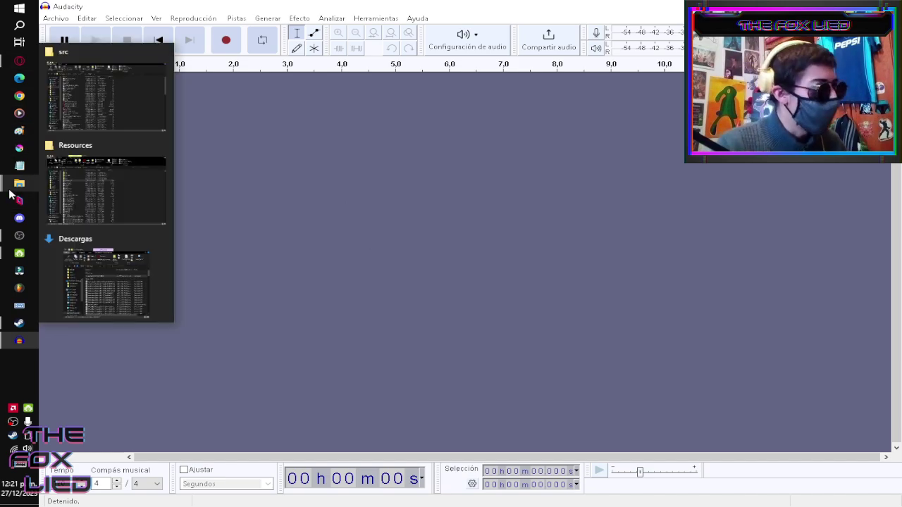
left_click(110, 160)
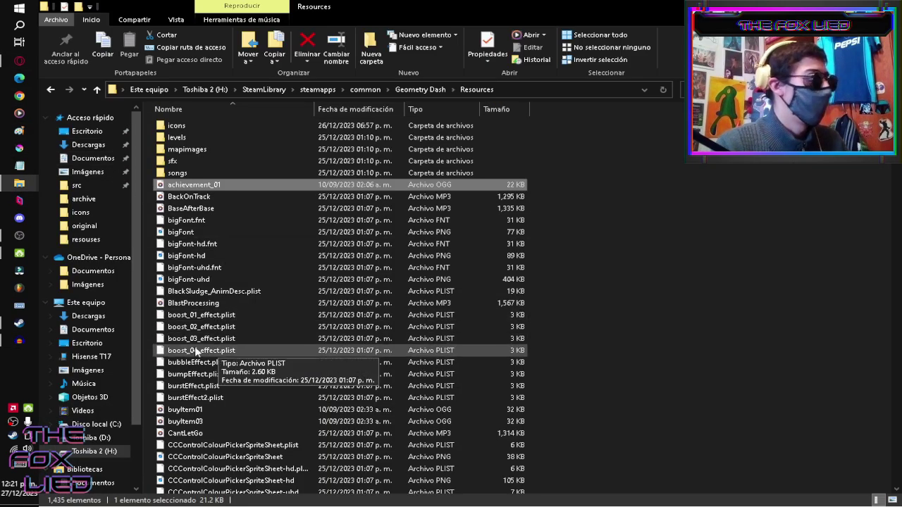
scroll(93, 352, "down", 2)
left_click(99, 247)
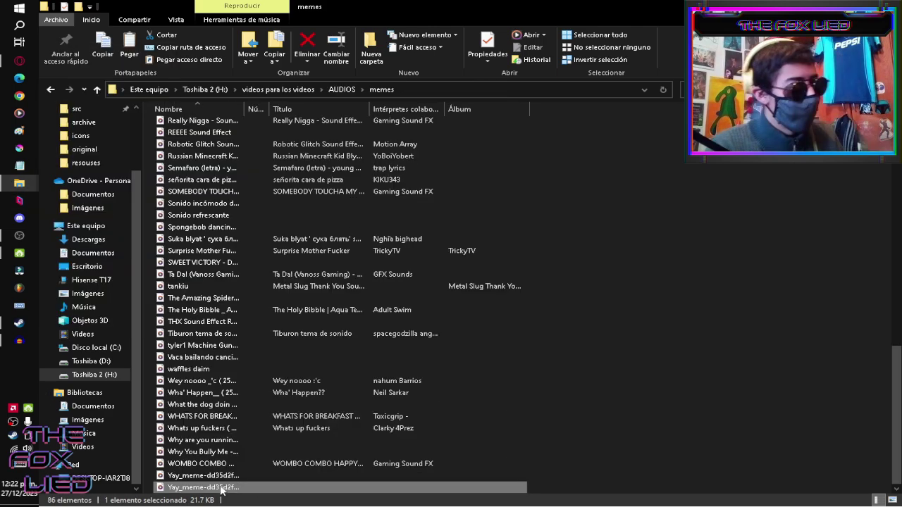
left_click_drag(220, 489, 393, 270)
key("space")
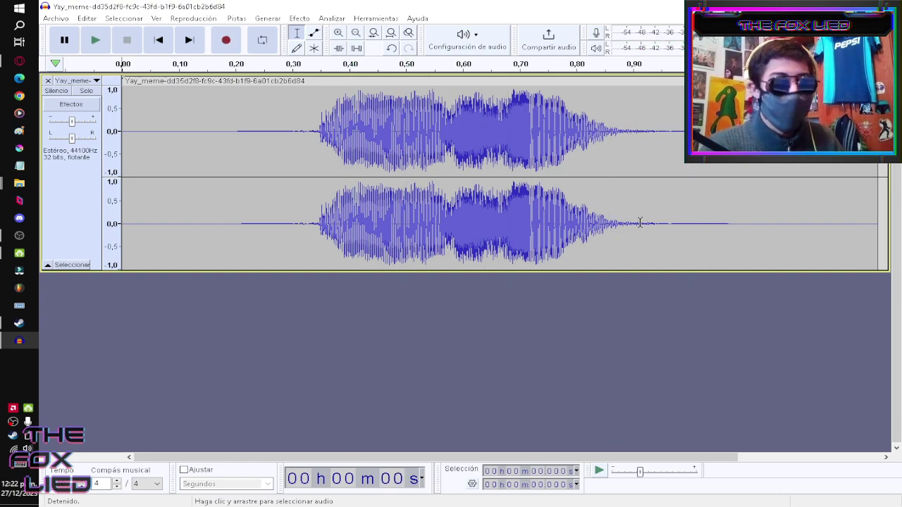
- Cut the audible part of the clip, about 0.345 to 1.073 s, and paste it at the start of a new track
left_click_drag(620, 212, 322, 151)
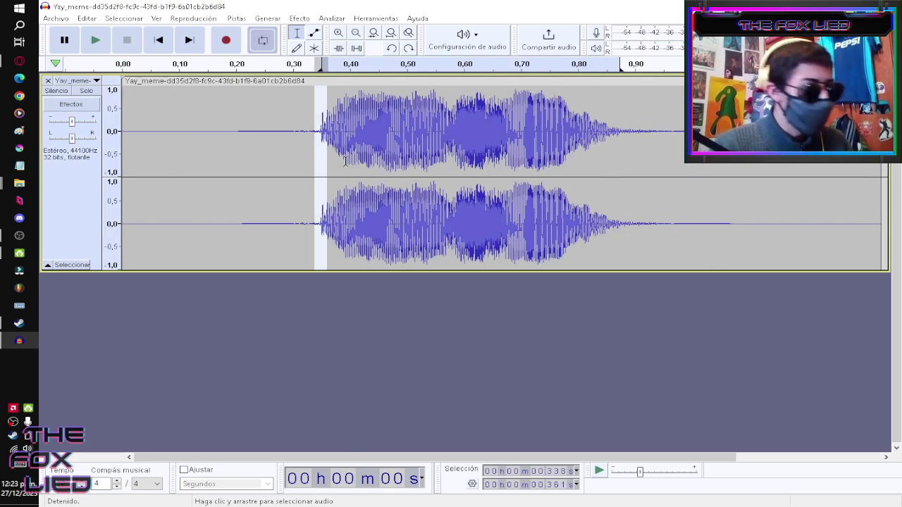
left_click(298, 160)
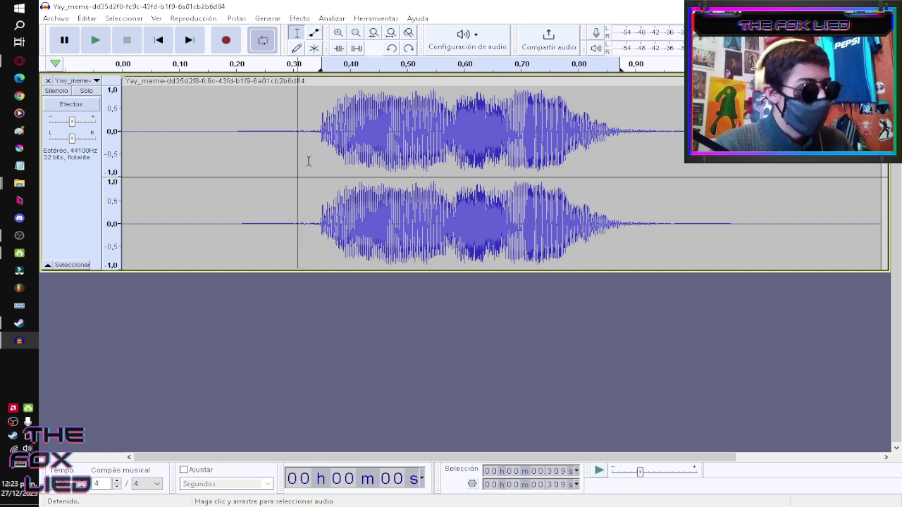
left_click(318, 152)
left_click_drag(317, 152, 732, 262)
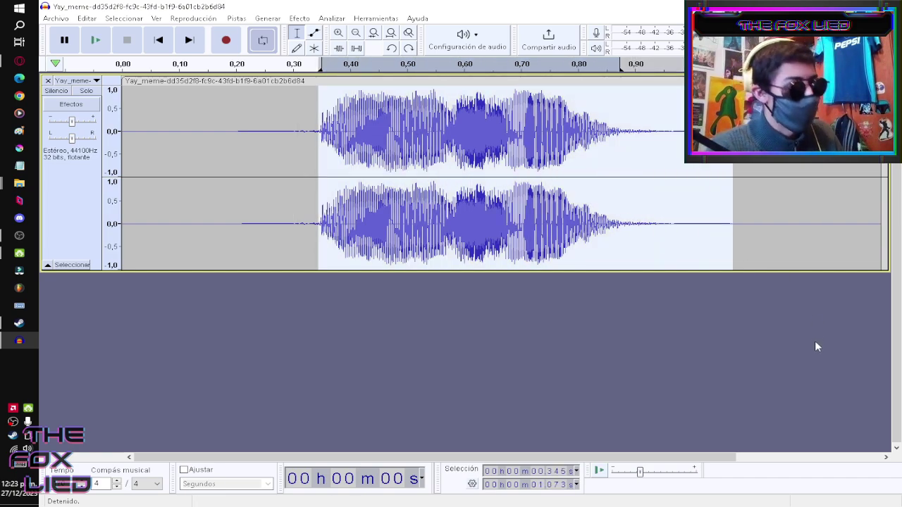
key("ctrl+x")
left_click(148, 306)
key("ctrl+v")
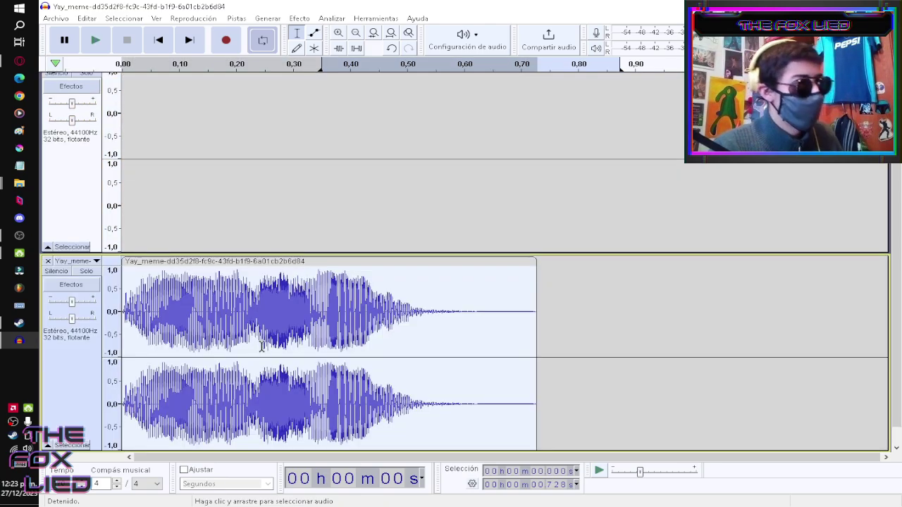
- Export the complete project to the Desktop folder as an Ogg Vorbis file, keeping the Yay_meme file name
left_click(55, 17)
left_click(110, 106)
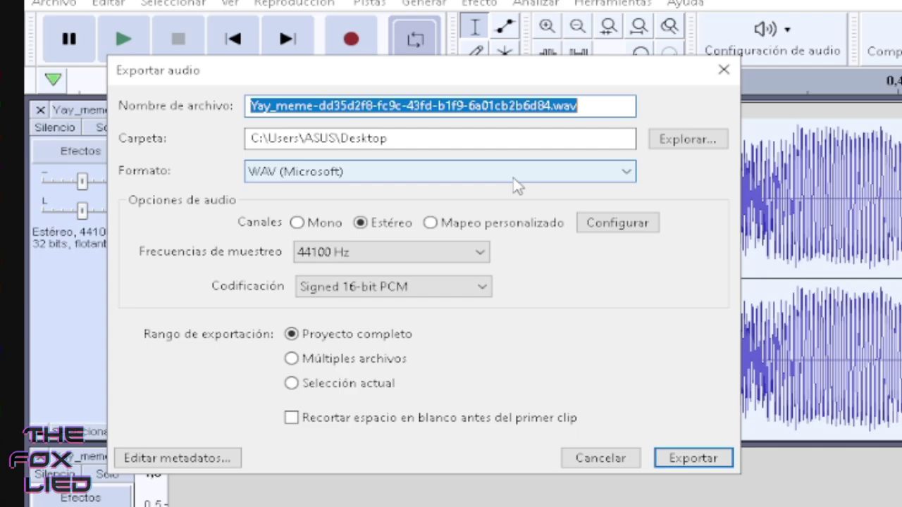
left_click(516, 184)
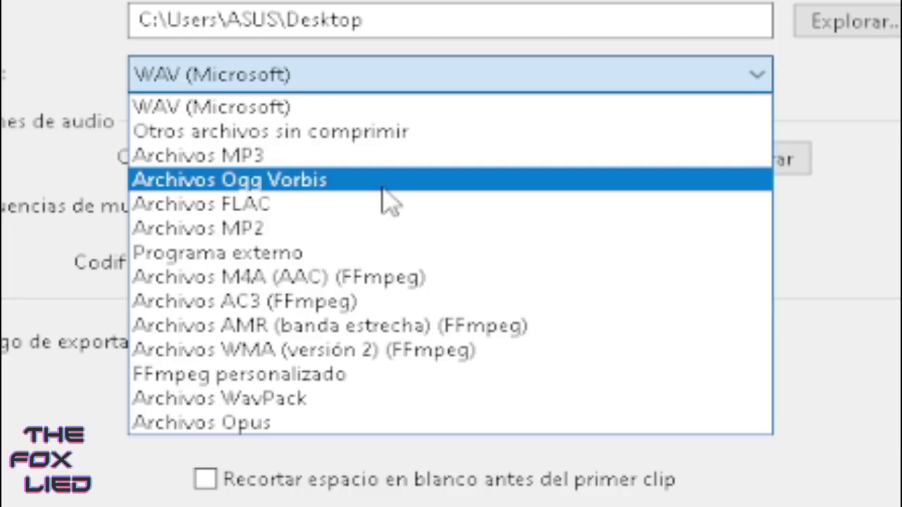
left_click(403, 235)
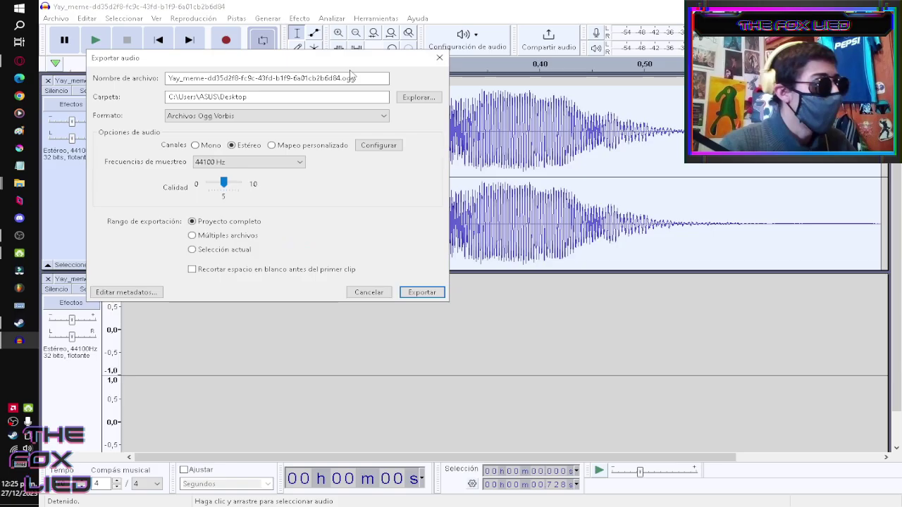
left_click_drag(357, 78, 151, 87)
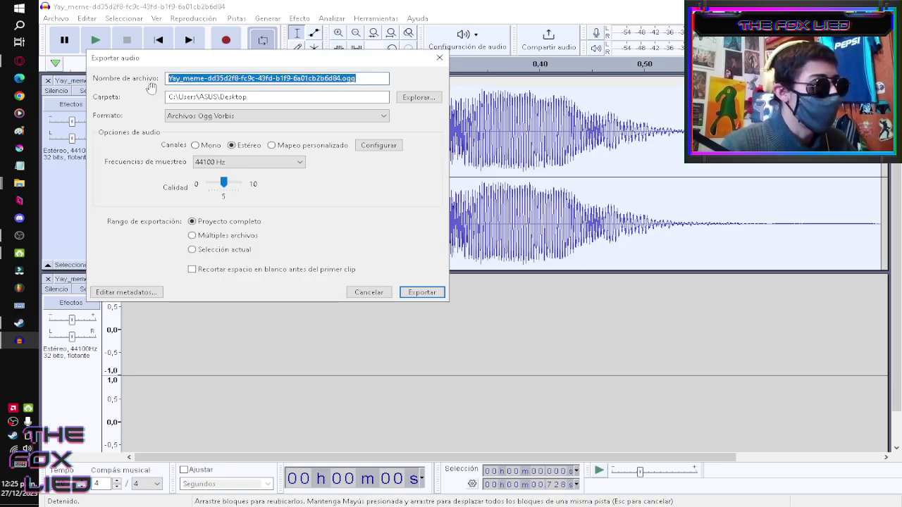
left_click(372, 78)
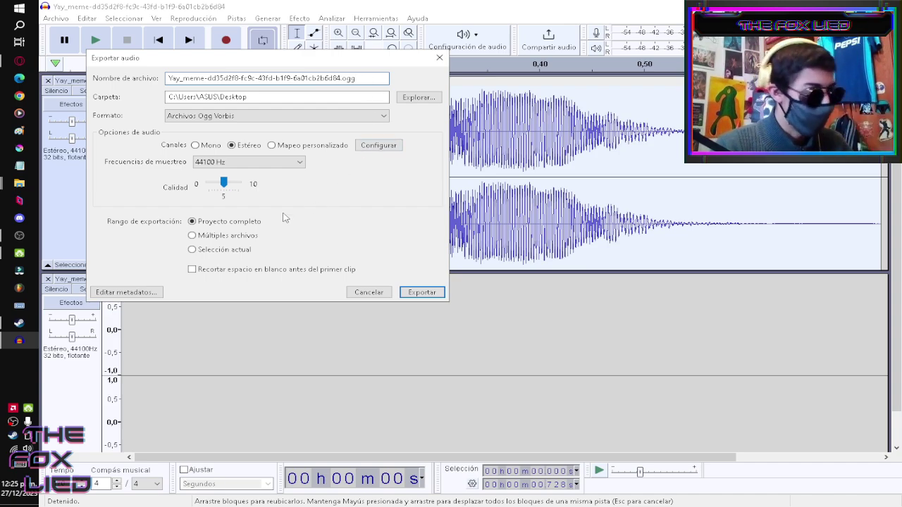
left_click(435, 291)
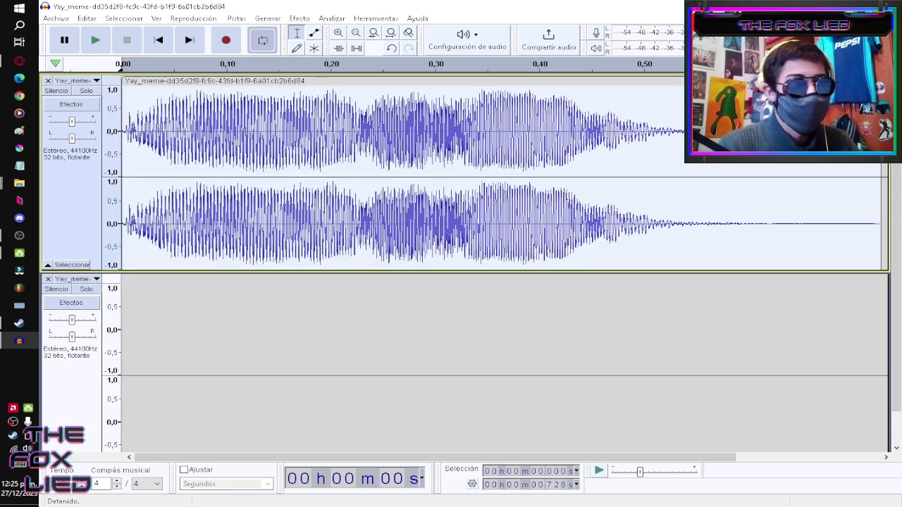
- Show the desktop and select the exported Yay_meme audio file
key("super+d")
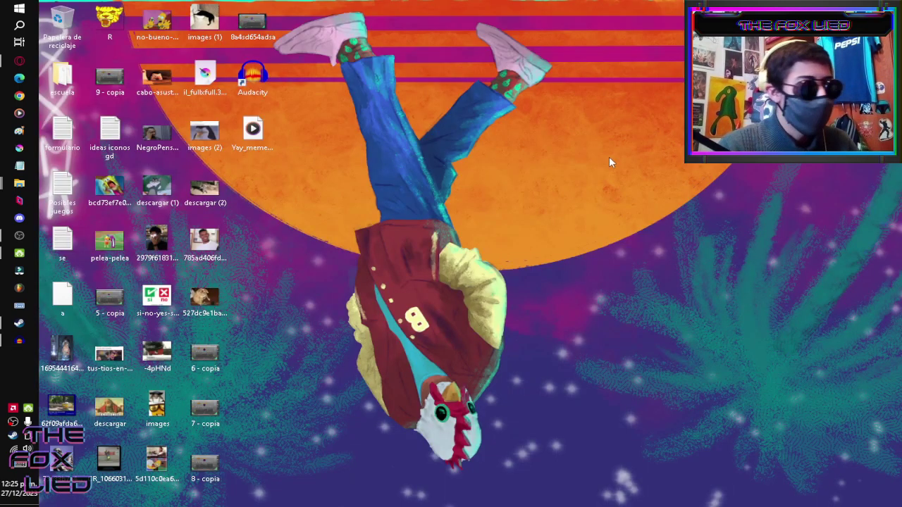
left_click(248, 137)
left_click(388, 97)
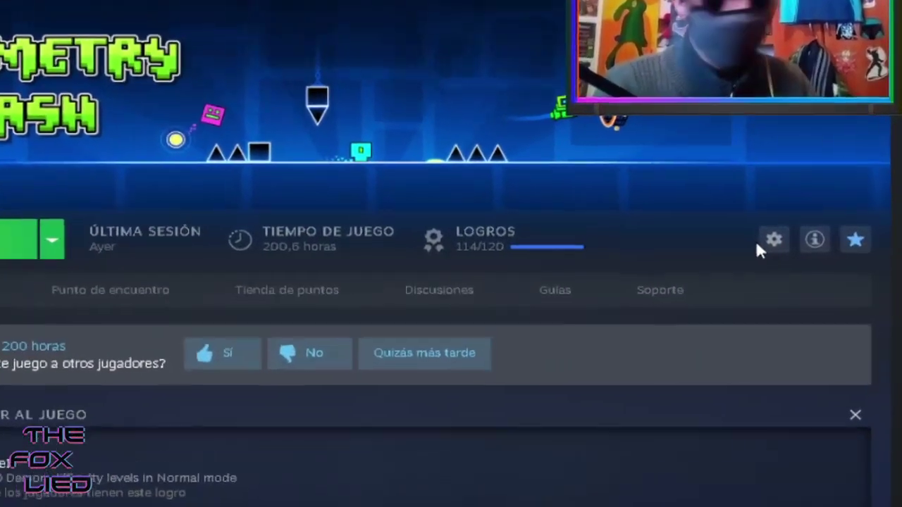
- Browse Geometry Dash's local files from its Steam library page and open the Resources folder
left_click(773, 240)
mouse_move(705, 332)
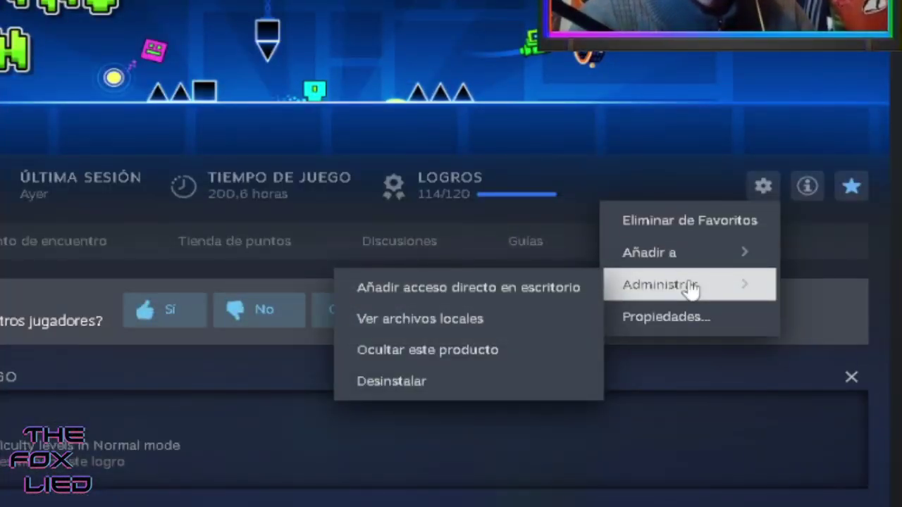
left_click(519, 316)
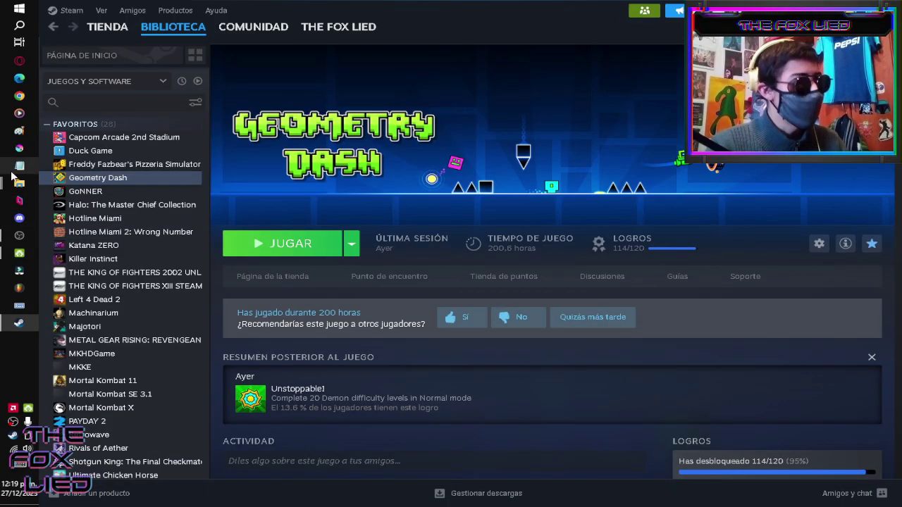
mouse_move(31, 189)
left_click(113, 233)
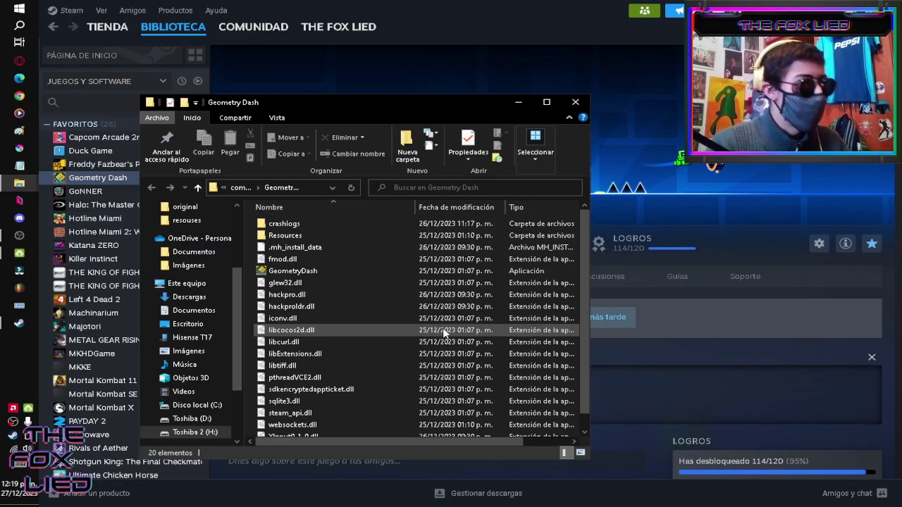
mouse_move(400, 237)
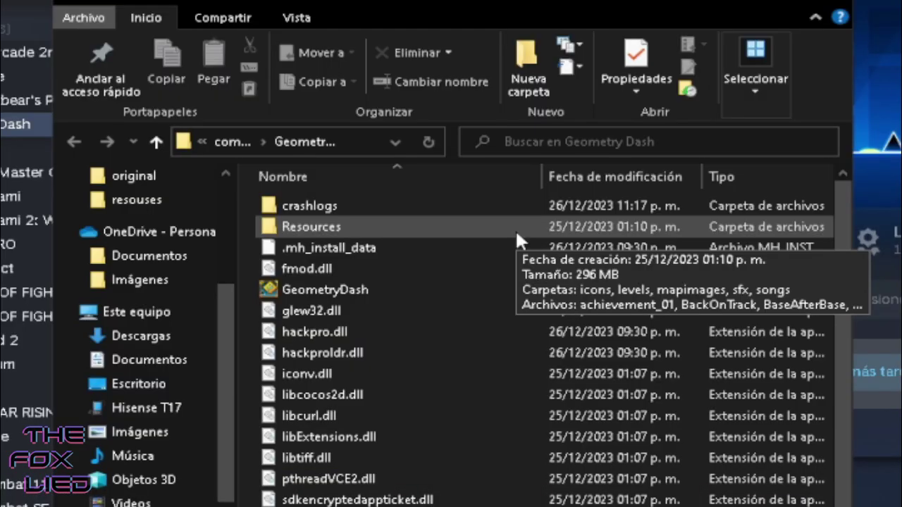
double_click(515, 229)
- Rename the Yay_meme OGG file in Resources using the name of the achievement_01 sound file
left_click(212, 185)
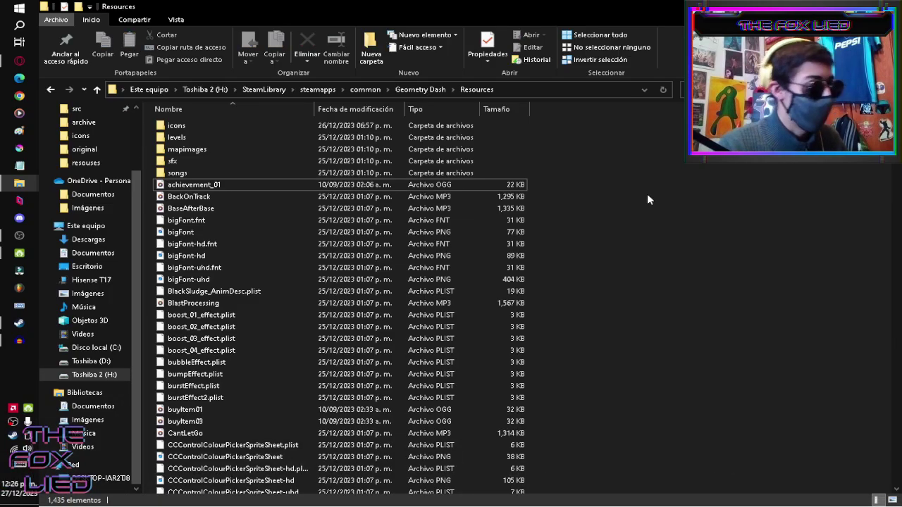
key("End")
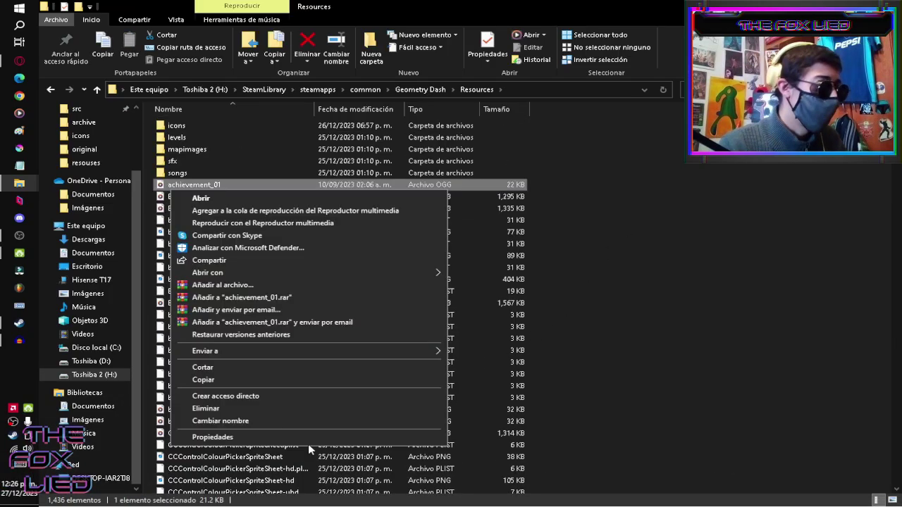
left_click(281, 422)
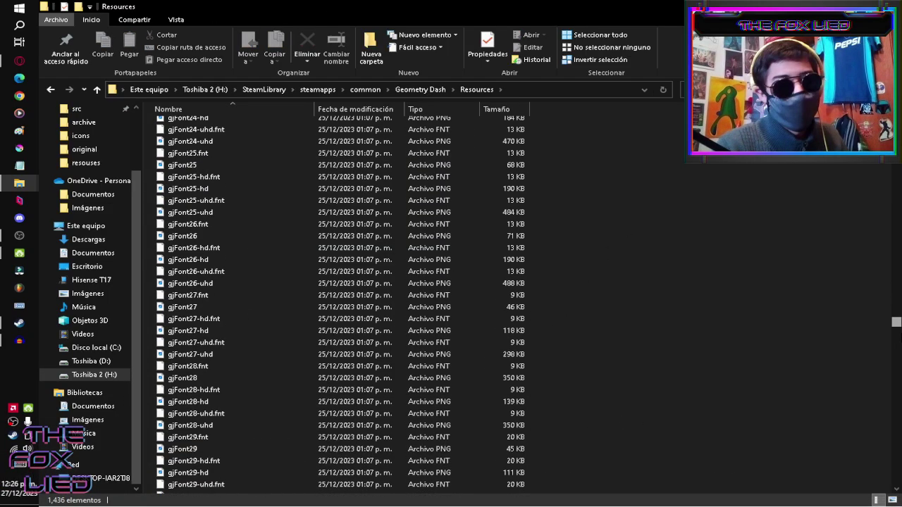
scroll(338, 303, "down", 15)
right_click(206, 487)
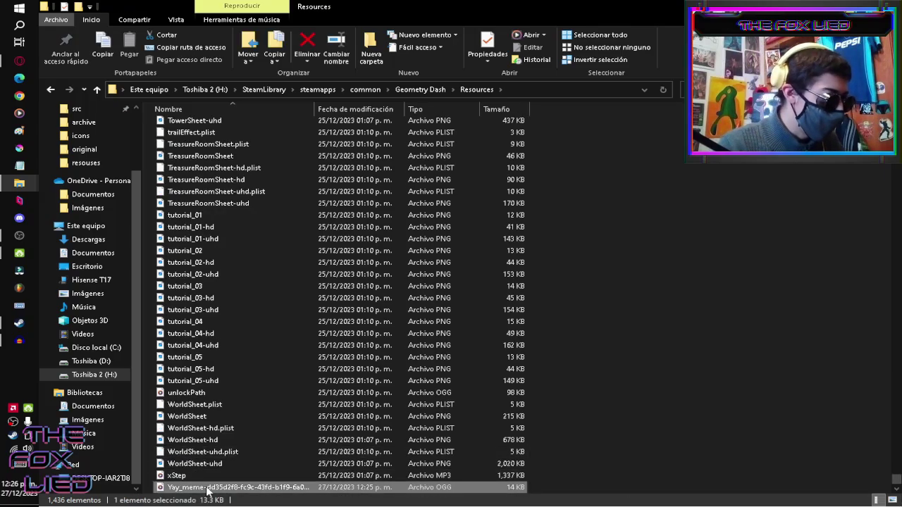
left_click(296, 459)
key("ctrl+v")
key("Return")
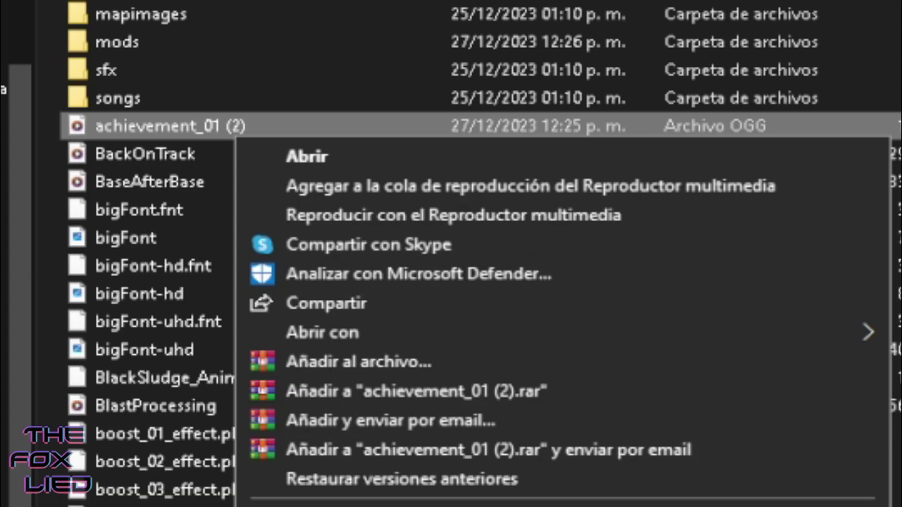
- Remove the "(2)" suffix from the new sound file so it is named achievement_01
key("m")
key("End")
key("BackSpace")
key("BackSpace")
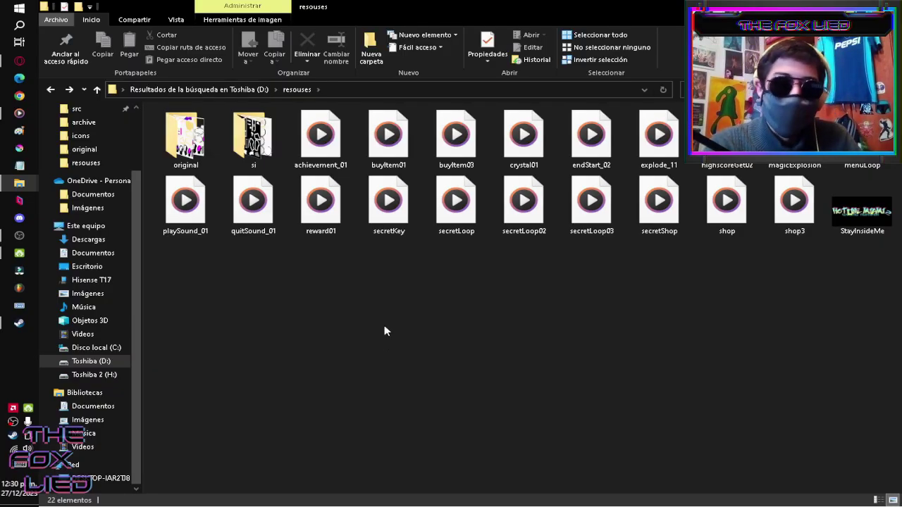
- Leave the resouses folder of custom sounds and open the icons folder inside Geometry Dash's Resources folder
mouse_move(262, 150)
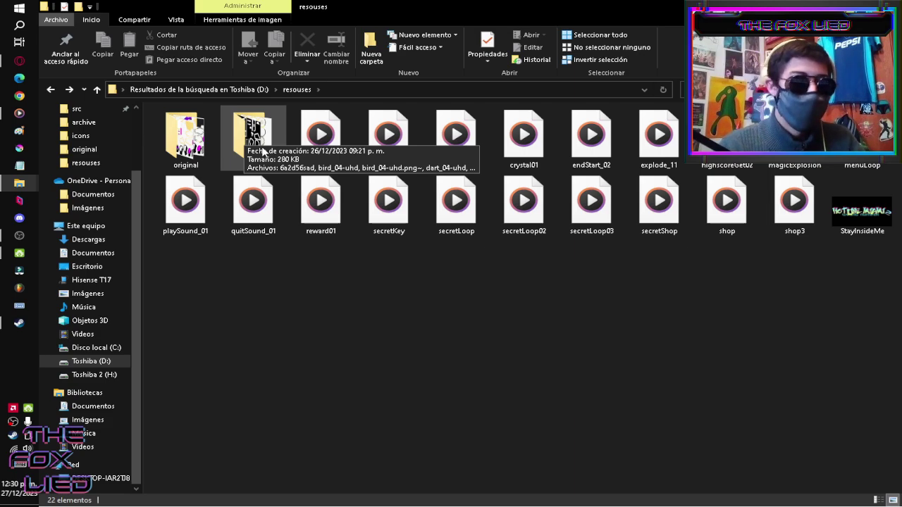
left_click(50, 89)
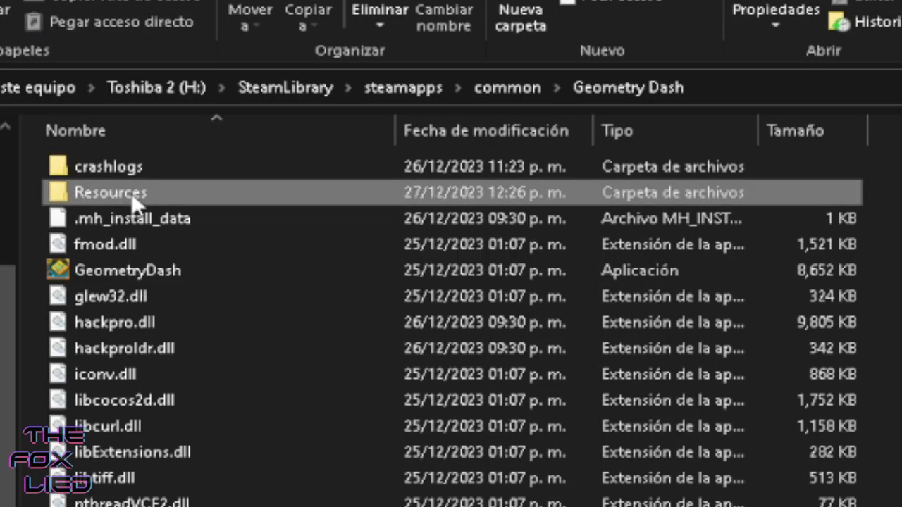
double_click(131, 192)
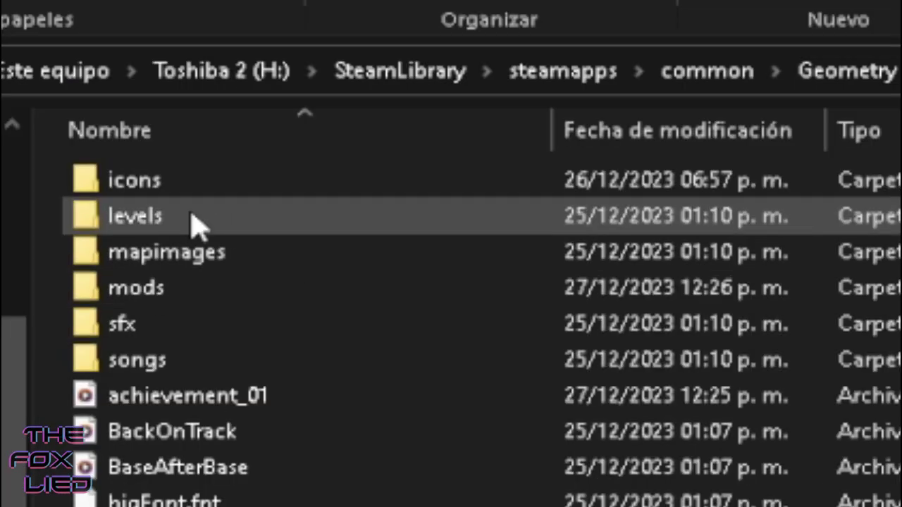
mouse_move(186, 125)
double_click(161, 172)
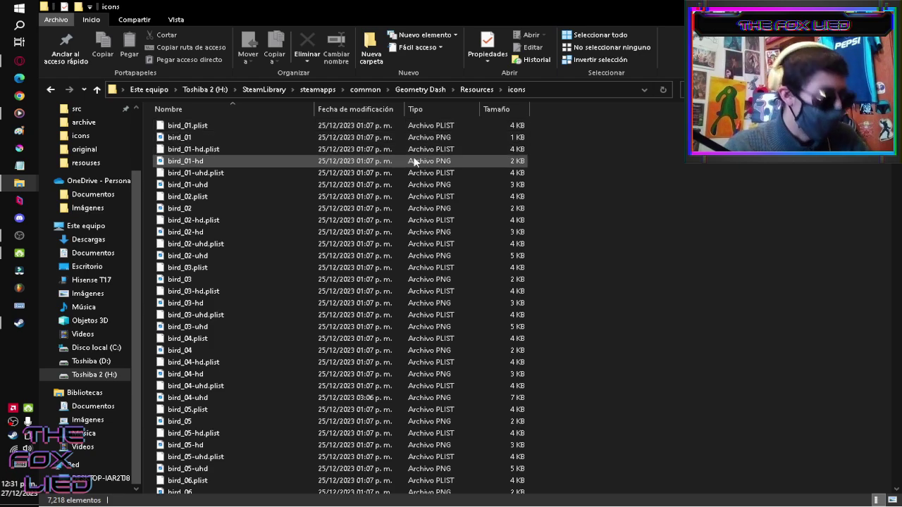
- View the bird_01 PNG icon image and close the viewer
left_click(388, 140)
double_click(388, 139)
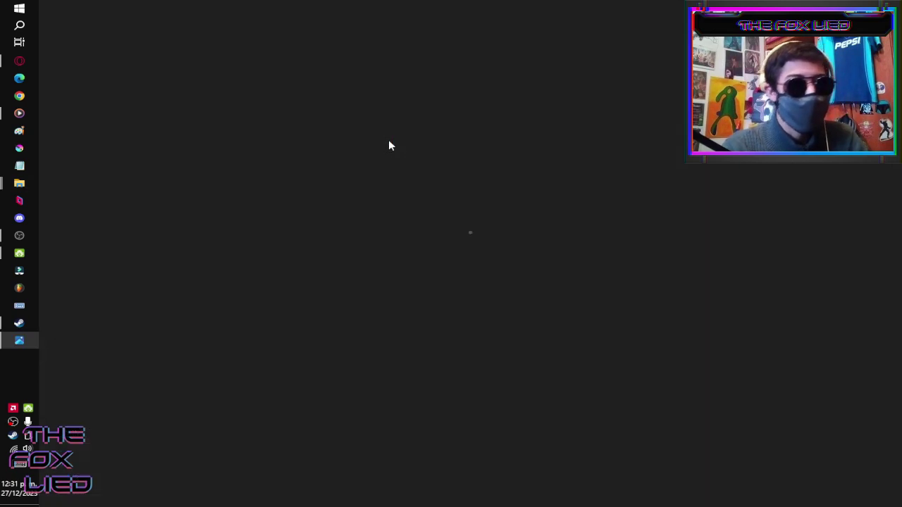
key("alt+F4")
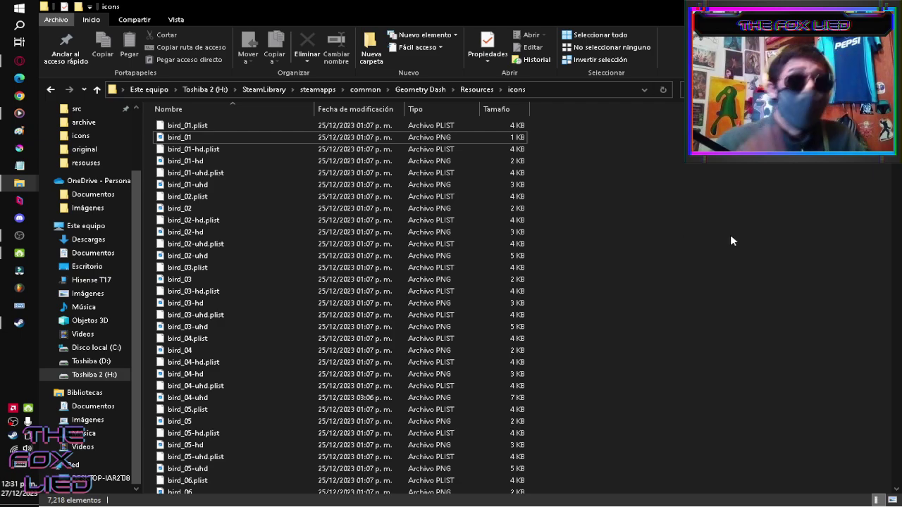
- Check the bird_01-uhd and bird_01-hd PNG files, view the bird_01 PNG and close the viewer
mouse_move(1, 323)
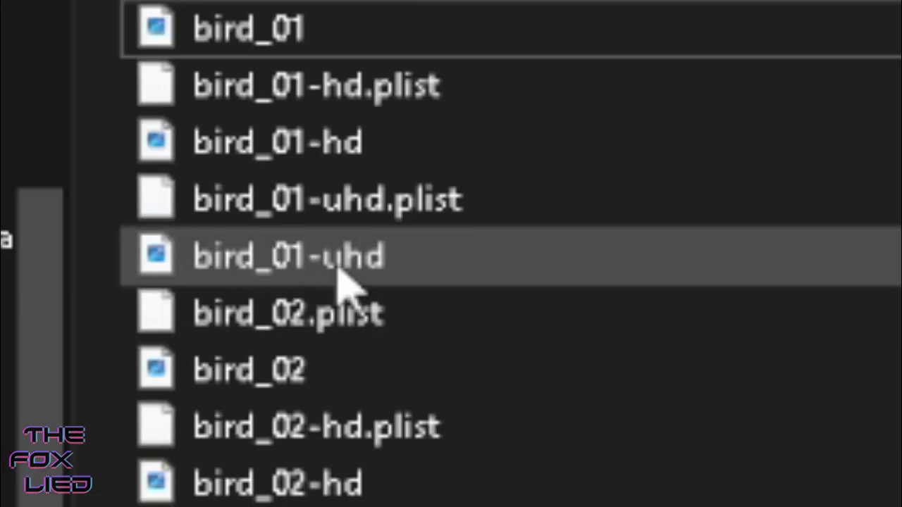
left_click(210, 186)
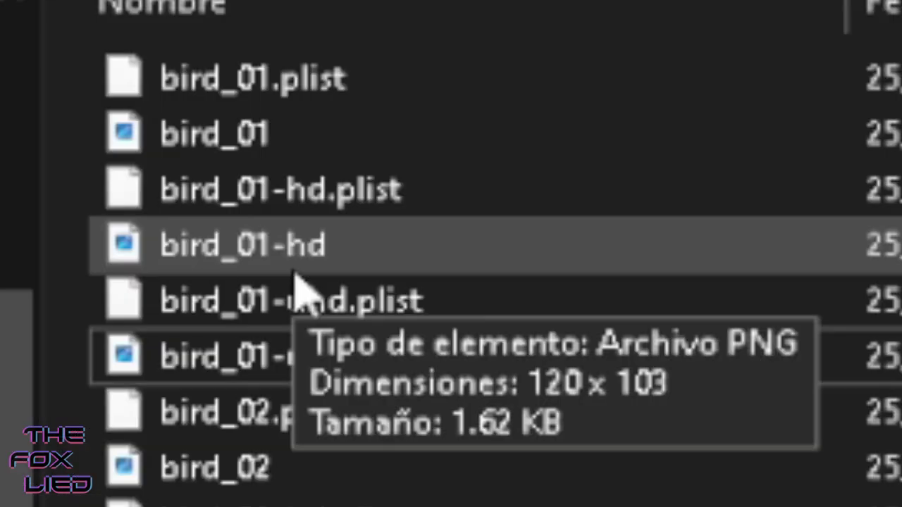
left_click(296, 271)
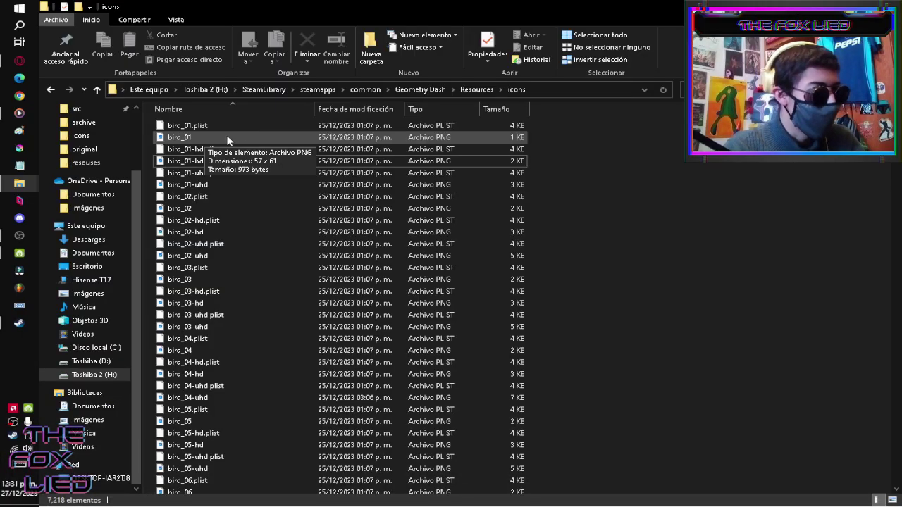
double_click(228, 141)
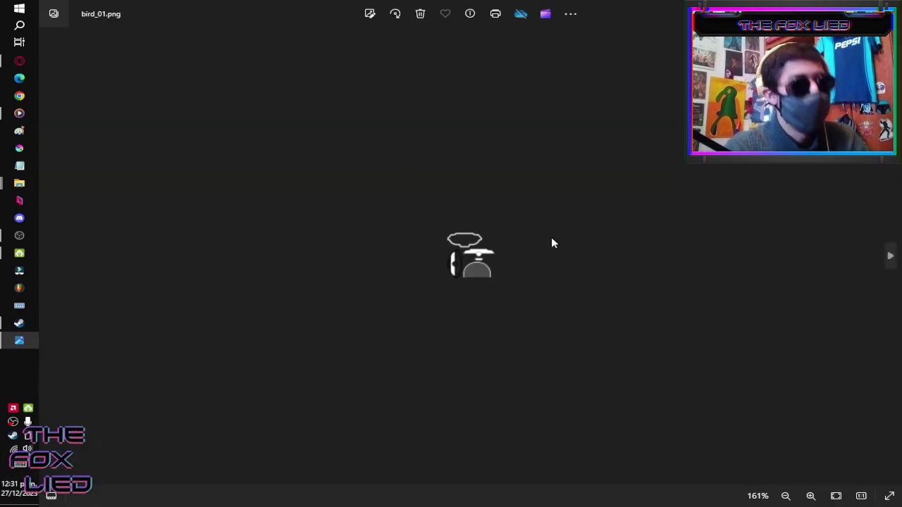
scroll(580, 243, "up", 3)
key("alt+F4")
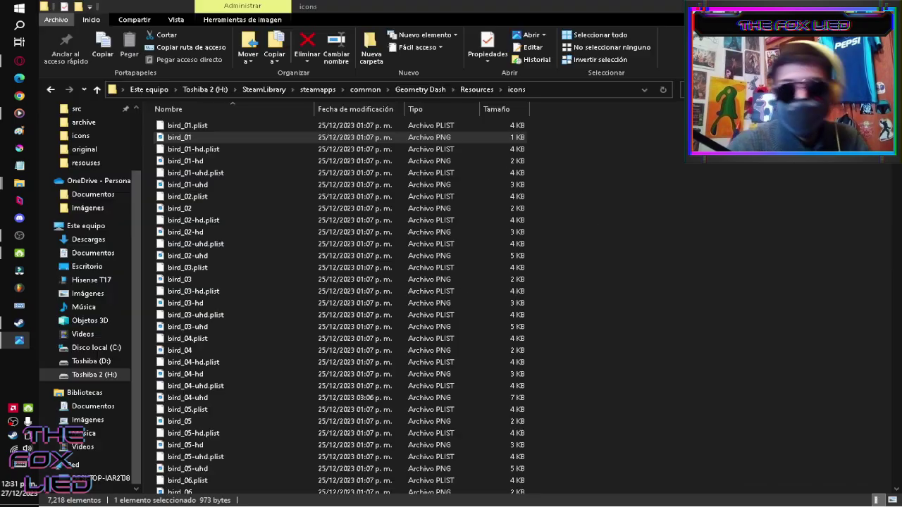
- Launch Geometry Dash from its Steam library page and view the info of the fifth, eighth and eleventh ships in the first row
left_click(19, 322)
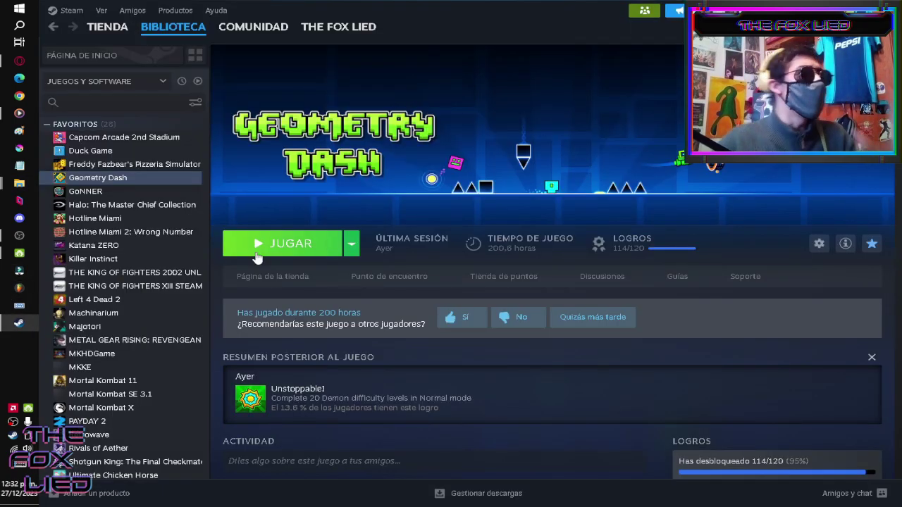
left_click(257, 257)
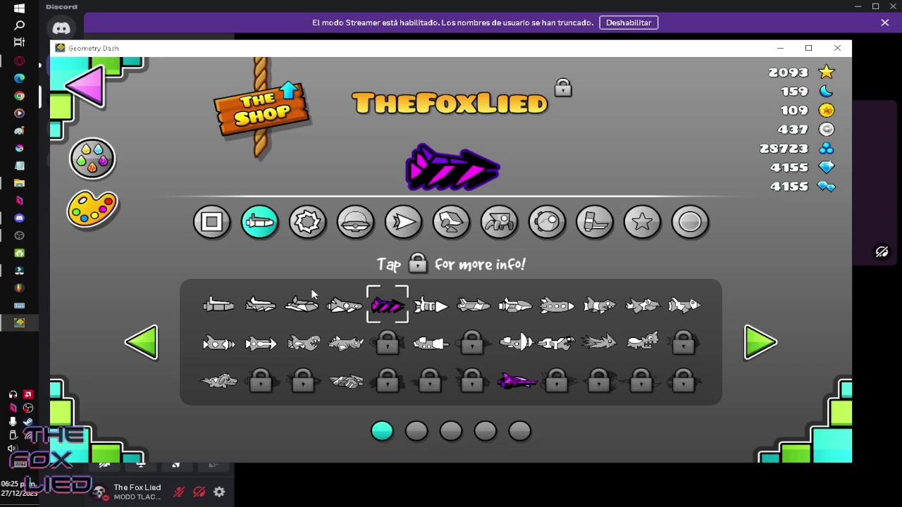
left_click(375, 307)
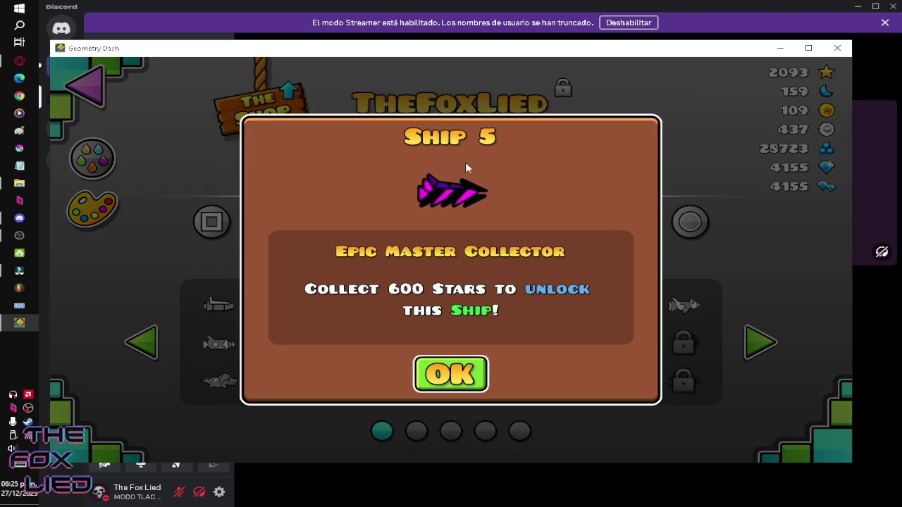
left_click(458, 372)
left_click(505, 306)
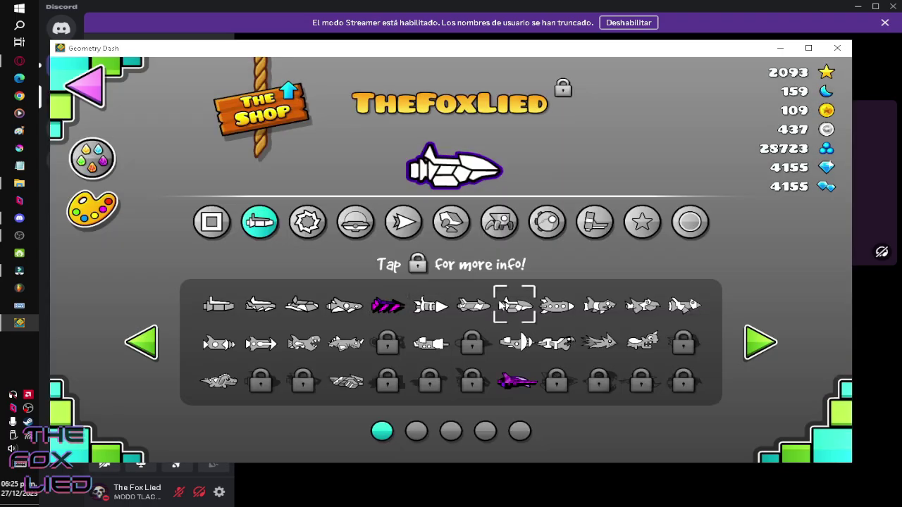
left_click(510, 306)
left_click(483, 366)
left_click(640, 307)
left_click(640, 307)
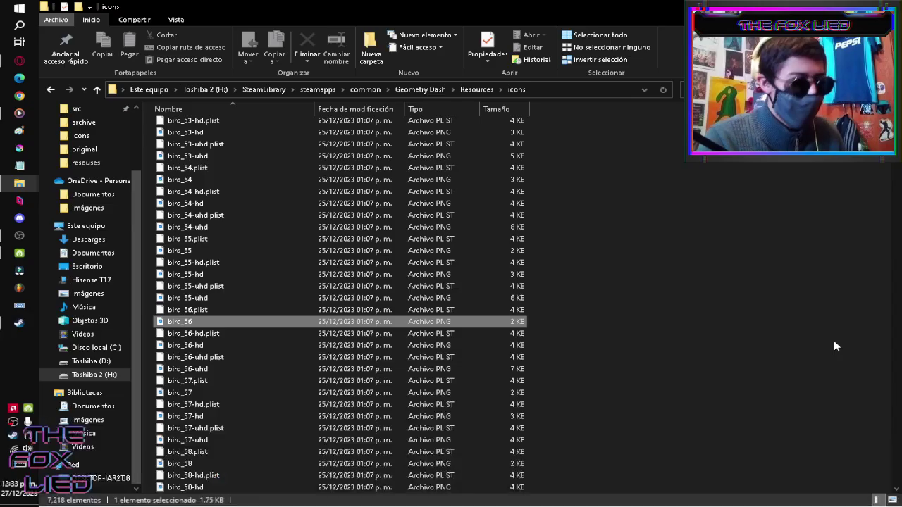
- Find the ship_32-uhd PNG in the icons folder, view it and close the viewer
key("Down")
key("Down")
key("Down")
key("Down")
key("Down")
key("Down")
key("Down")
key("Down")
key("Down")
key("Down")
key("Down")
key("Down")
key("Down")
key("Down")
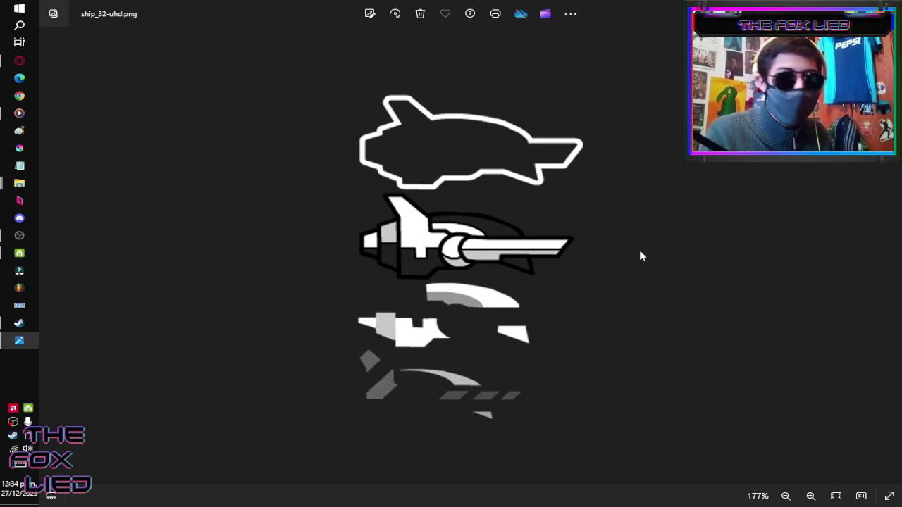
key("alt+F4")
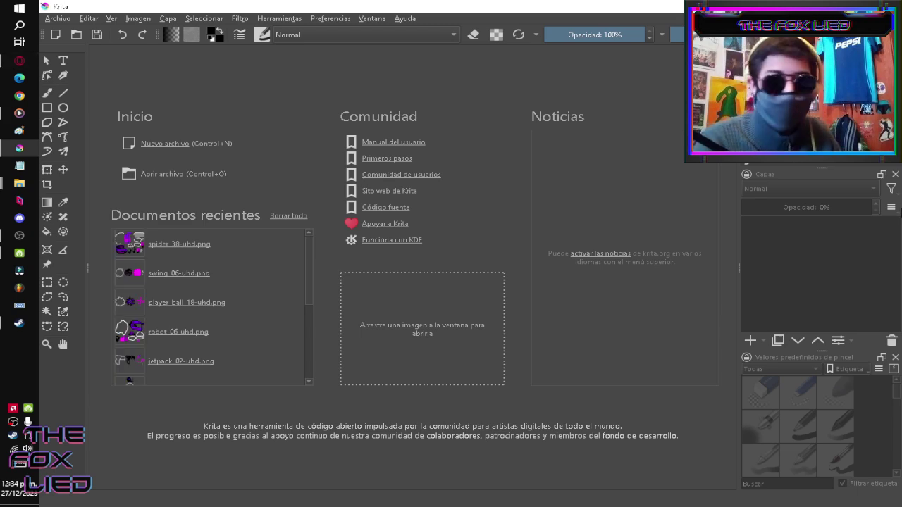
- Open the ship_32-uhd PNG from the icons folder in Krita
mouse_move(19, 183)
left_click(87, 223)
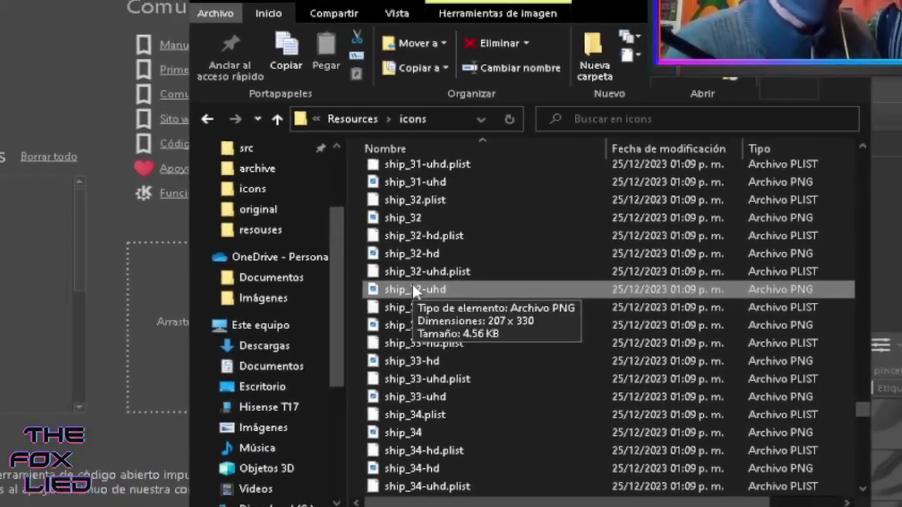
left_click_drag(412, 284, 2, 141)
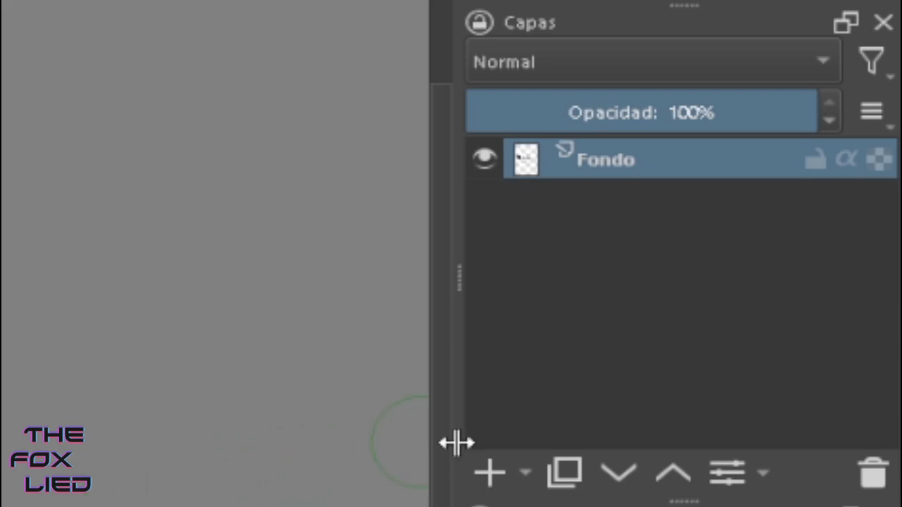
- Add a paint layer beneath the Fondo layer and fill it with red as a contrasting background
left_click(489, 472)
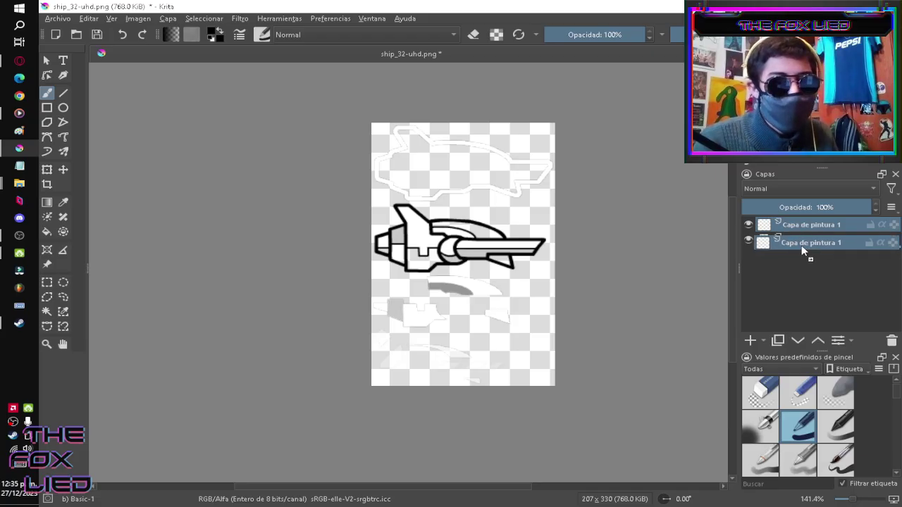
left_click_drag(802, 247, 801, 248)
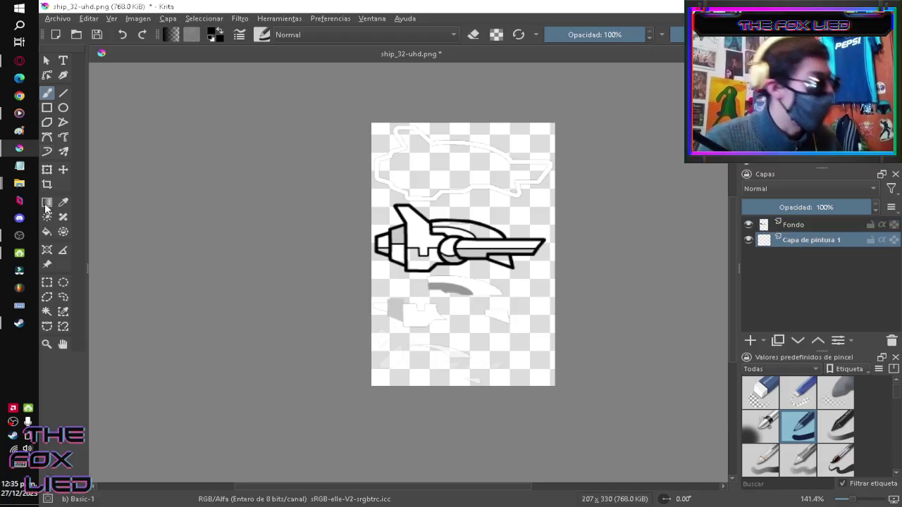
left_click(47, 232)
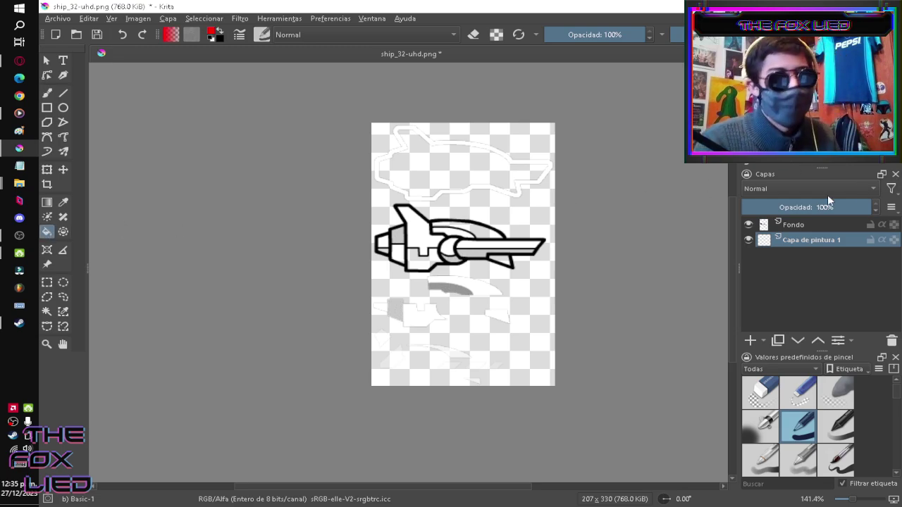
left_click(529, 217)
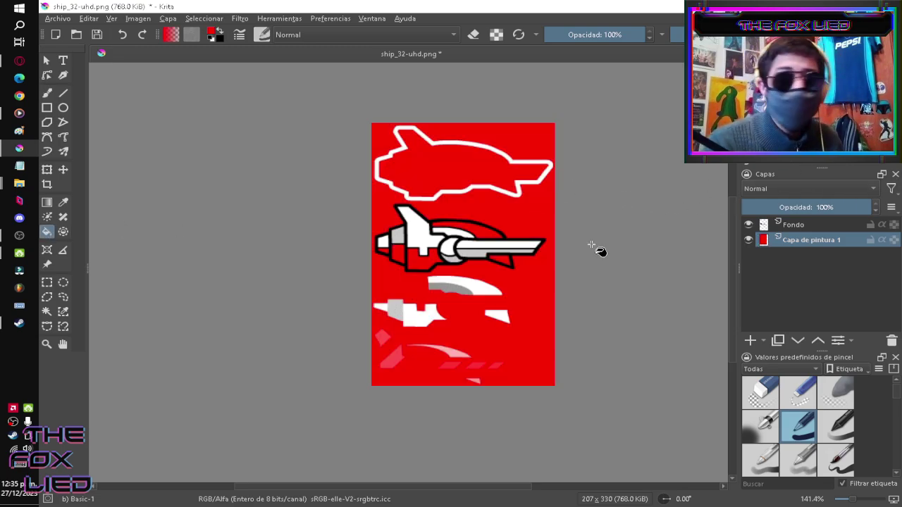
scroll(505, 417, "up", 1)
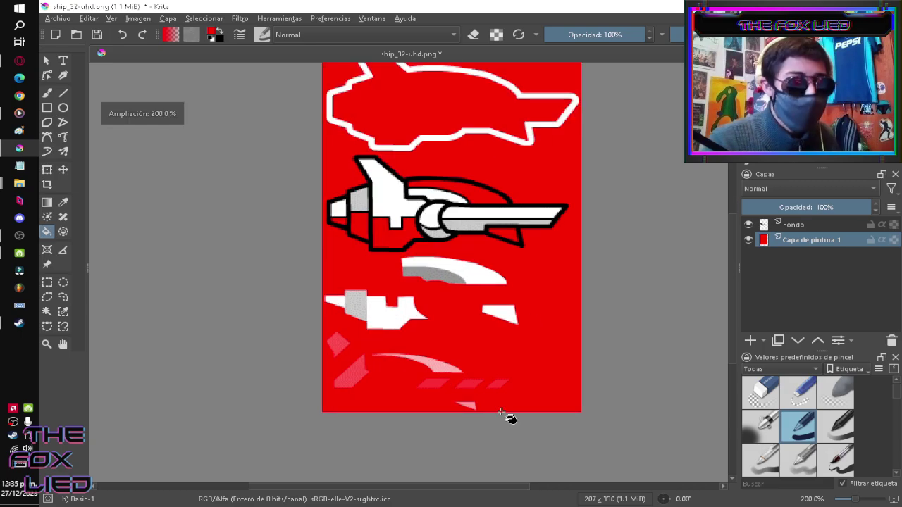
scroll(514, 396, "down", 1)
scroll(506, 360, "up", 1)
scroll(506, 359, "up", 1)
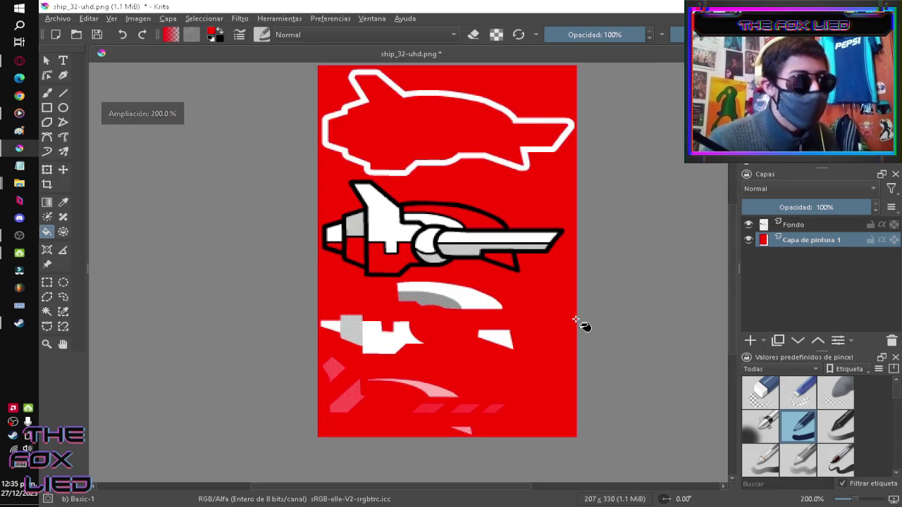
- Try filling part of the curved white-and-grey piece on the Fondo layer and undo the fill
left_click(793, 224)
scroll(540, 276, "down", 1)
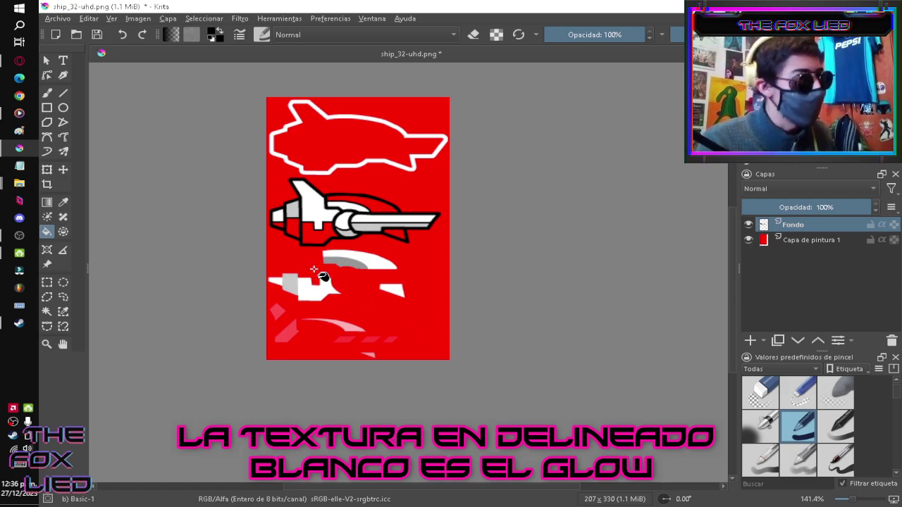
scroll(323, 276, "up", 1)
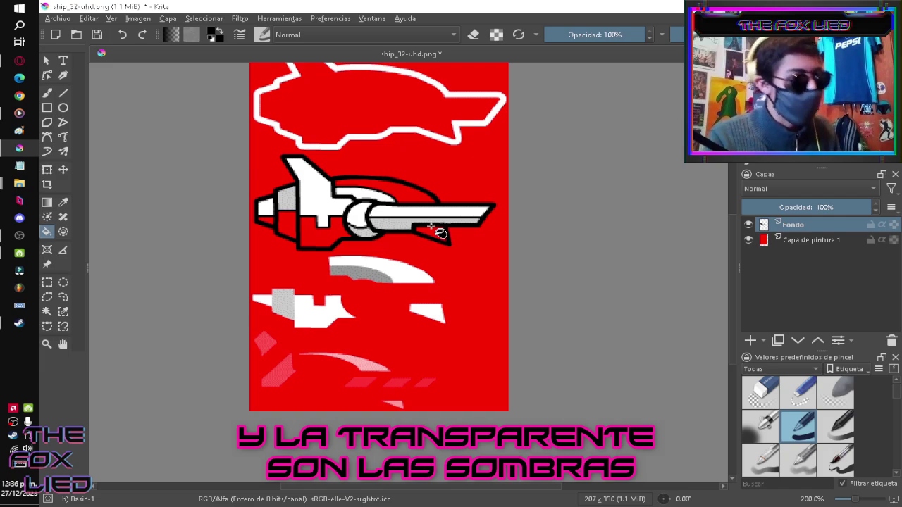
left_click(391, 267)
key("ctrl+z")
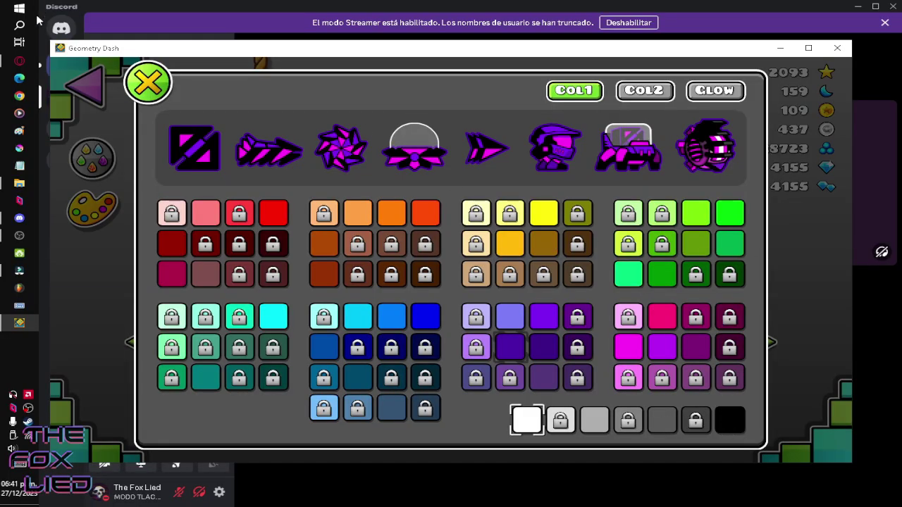
- Set both the primary and secondary icon colors to black in Geometry Dash
left_click(727, 421)
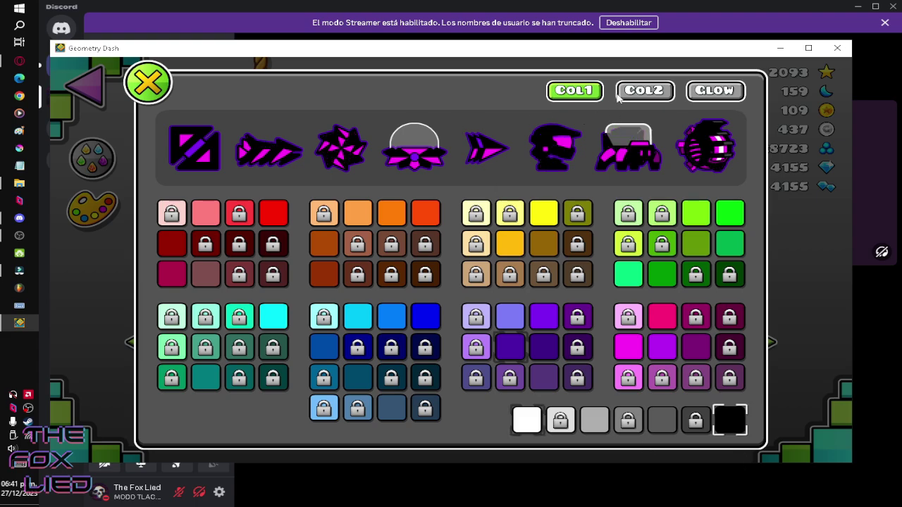
left_click(619, 95)
left_click(729, 420)
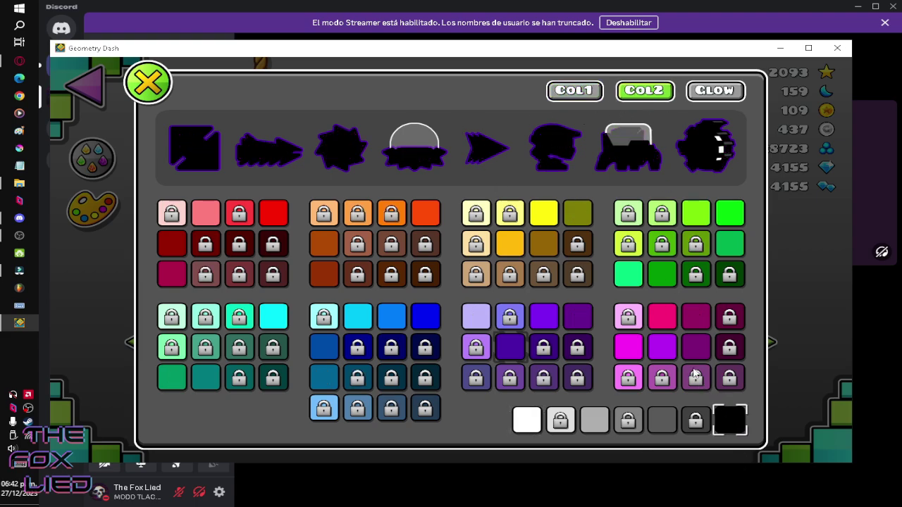
- Try magenta, purple and the locked dark brown as secondary icon color, and close the locked color's info
left_click(625, 345)
left_click(579, 320)
left_click(576, 239)
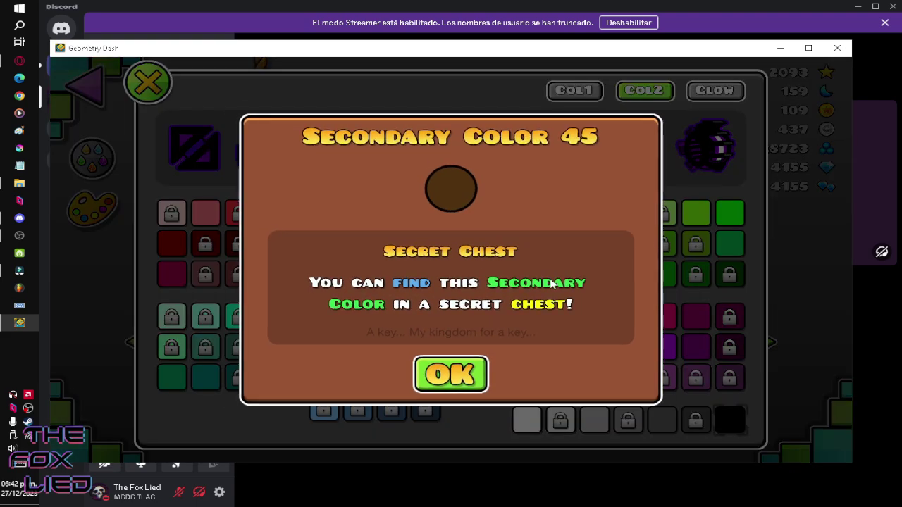
left_click(449, 375)
- Try light violet, blue and cyan as primary icon color, and set the secondary color to white
left_click(575, 90)
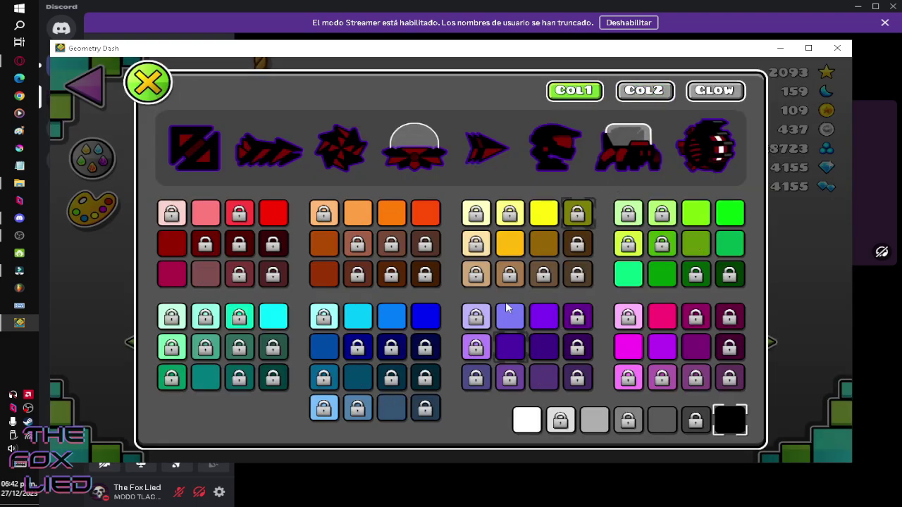
left_click(520, 318)
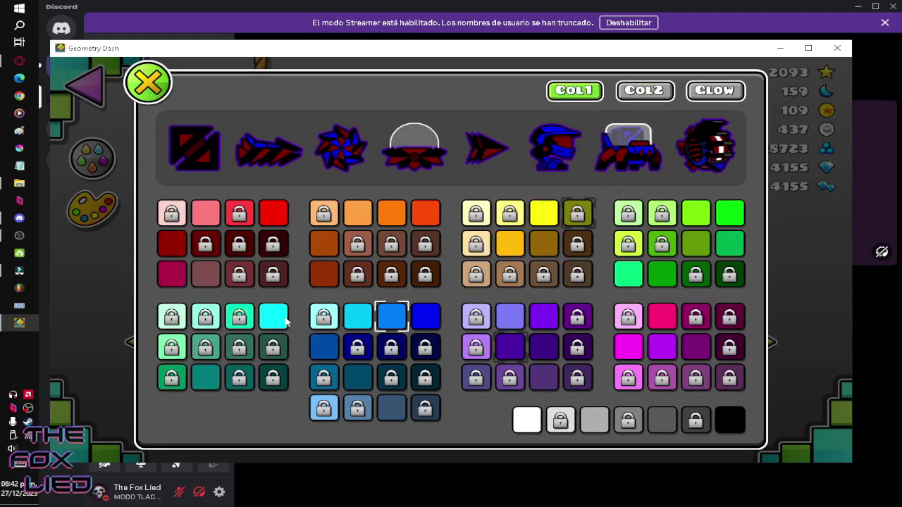
left_click(642, 91)
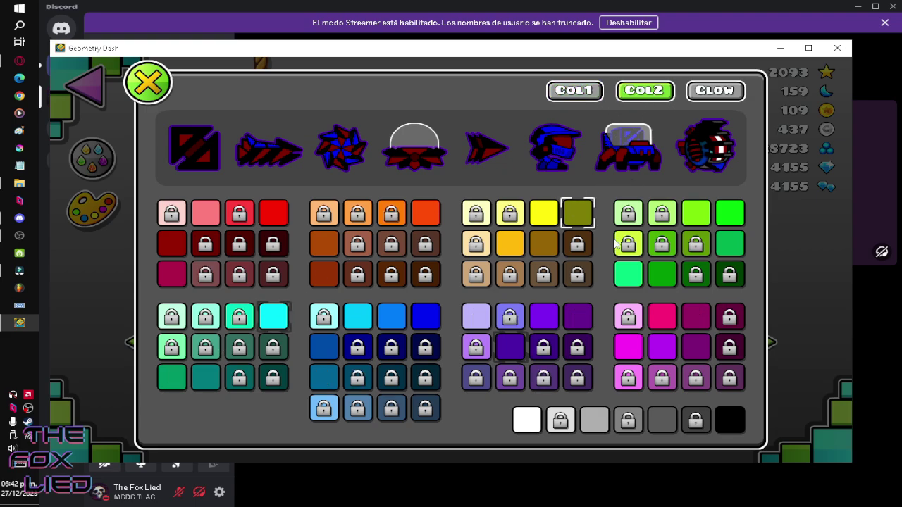
left_click(529, 423)
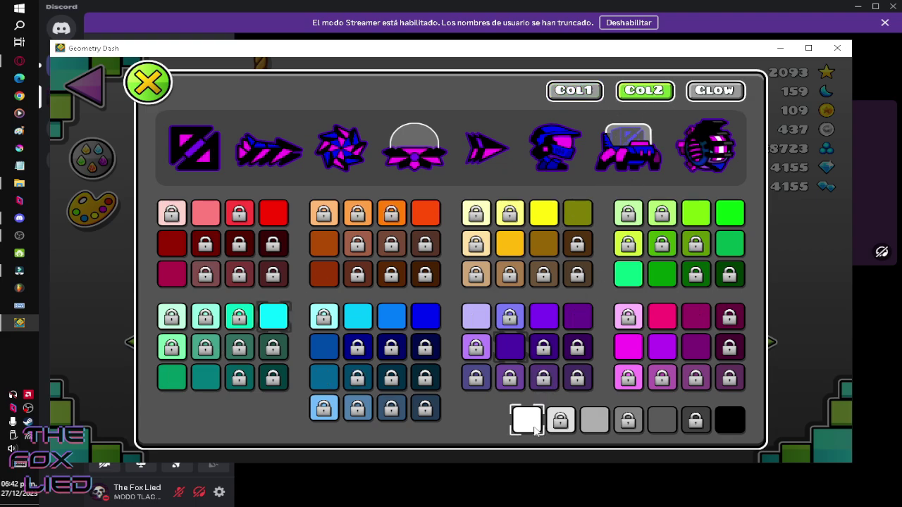
- Test magenta for the primary and secondary icon colors, restore both to white, and select dark purple for the glow
left_click(599, 91)
left_click(632, 349)
left_click(646, 93)
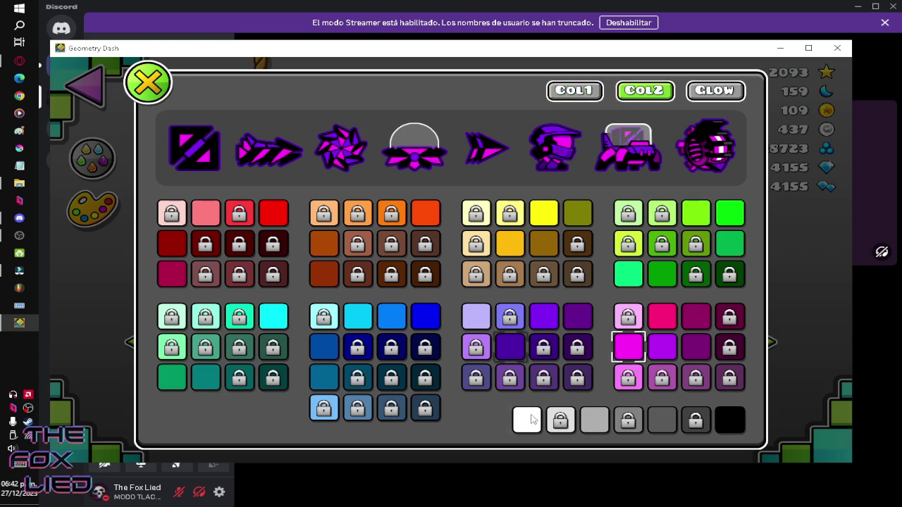
left_click(572, 88)
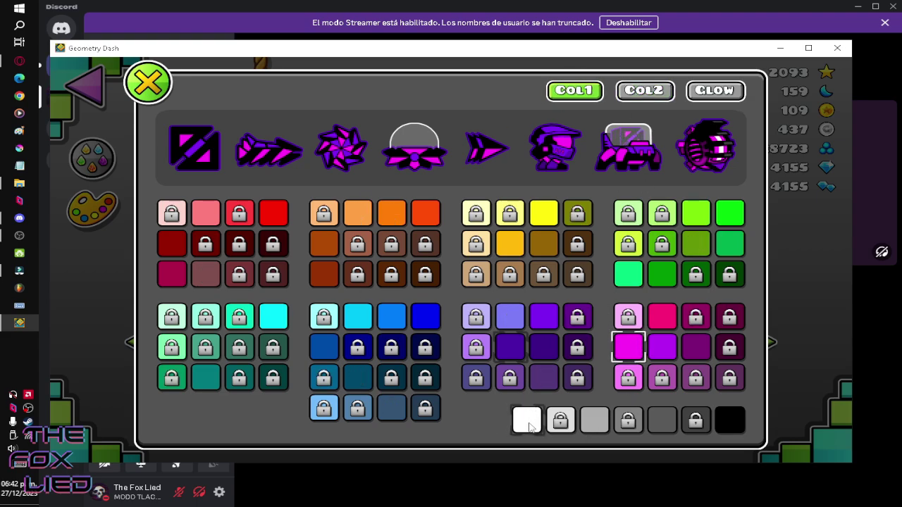
left_click(716, 93)
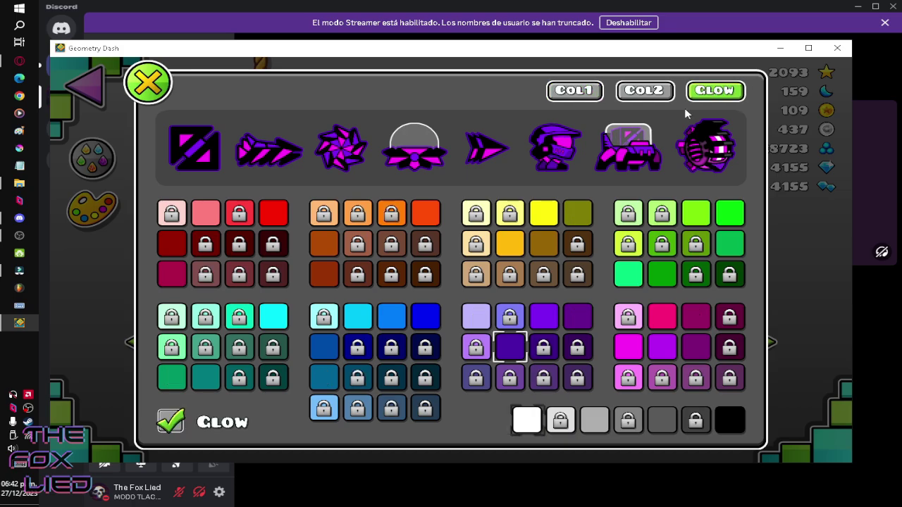
left_click(491, 345)
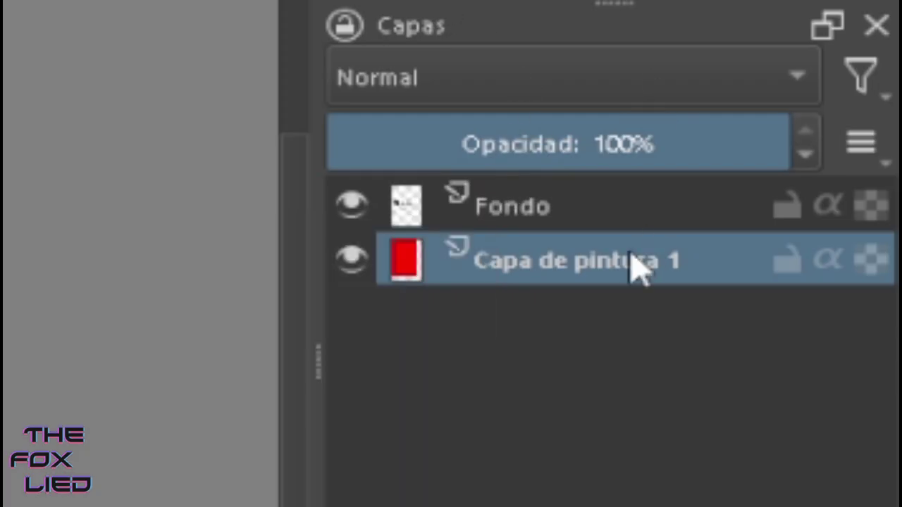
- Fill the ship's long nose section with black on the Fondo layer of ship_32-uhd.png
left_click(567, 211)
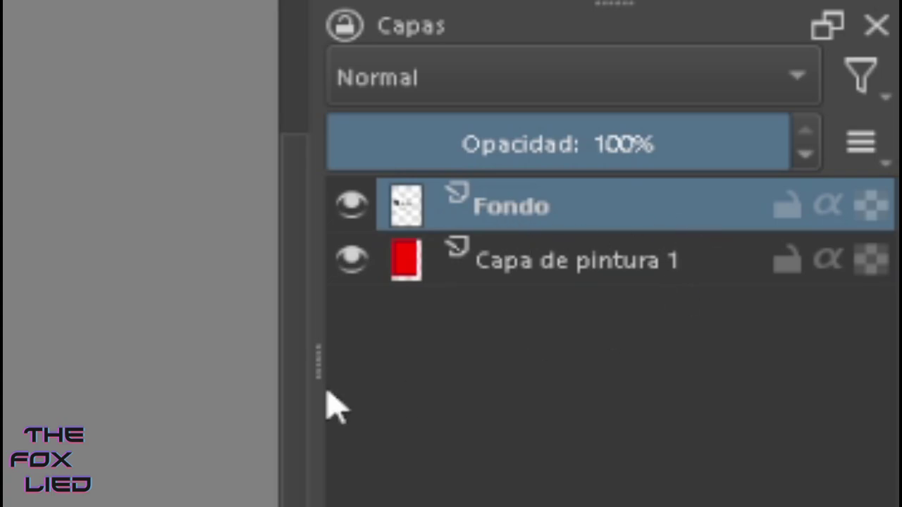
scroll(497, 207, "up", 8)
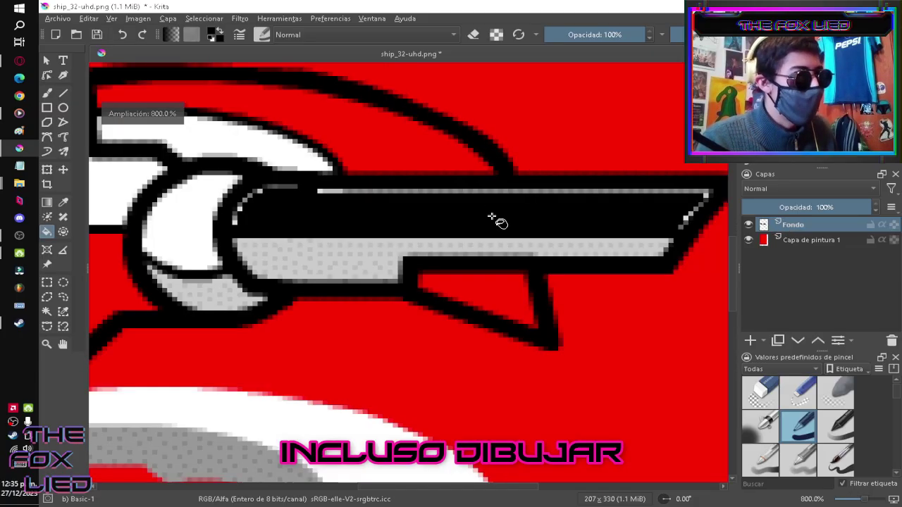
scroll(493, 218, "down", 3)
scroll(322, 312, "up", 4)
scroll(258, 317, "down", 5)
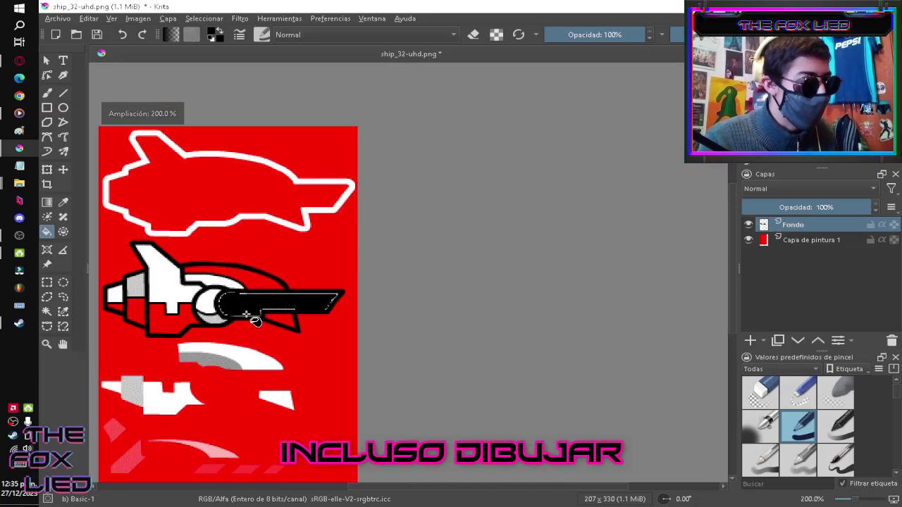
scroll(132, 257, "up", 2)
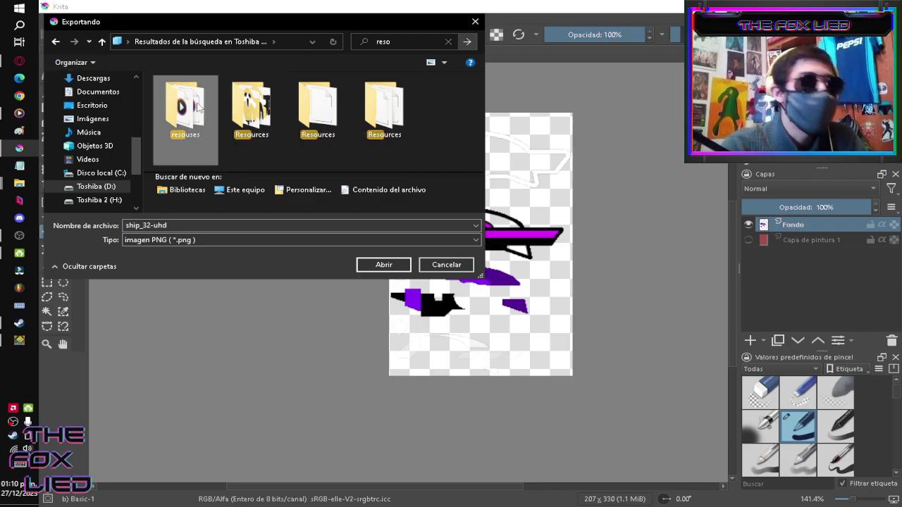
- Save the ship_32-uhd PNG export in the original folder inside the resouses folder
double_click(198, 104)
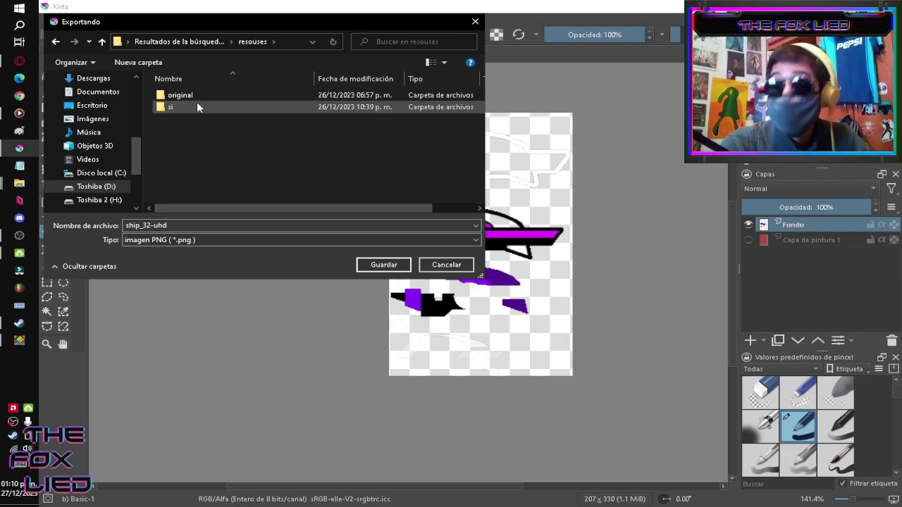
double_click(264, 96)
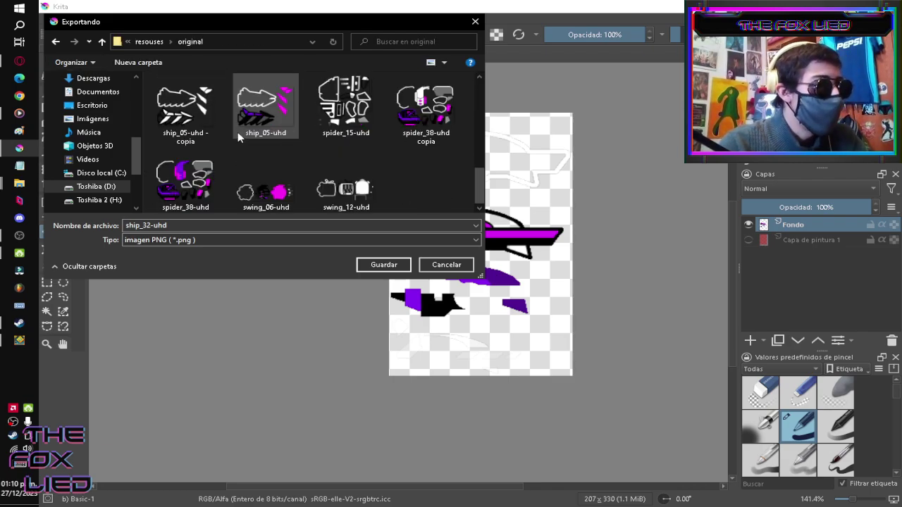
left_click(380, 265)
- Hide the red layer Capa de pintura 1 and open the export dialog for the ship image
left_click(748, 240)
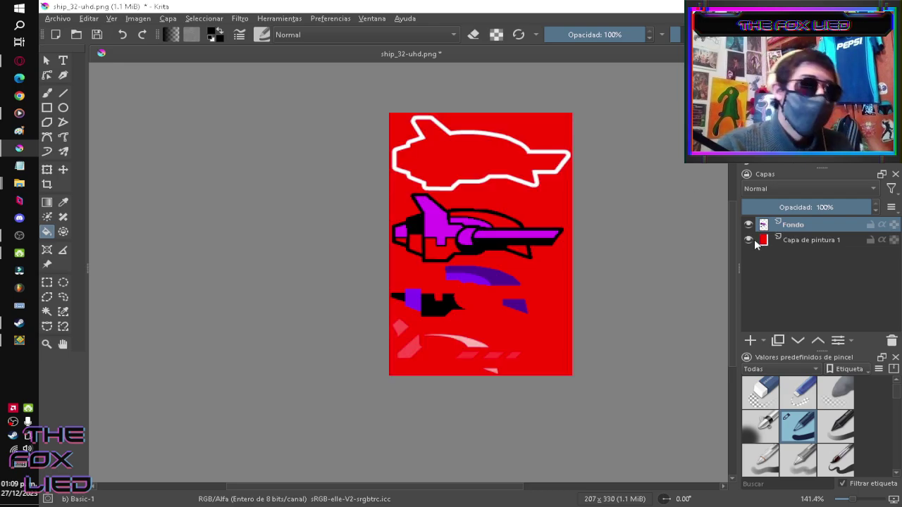
left_click(754, 240)
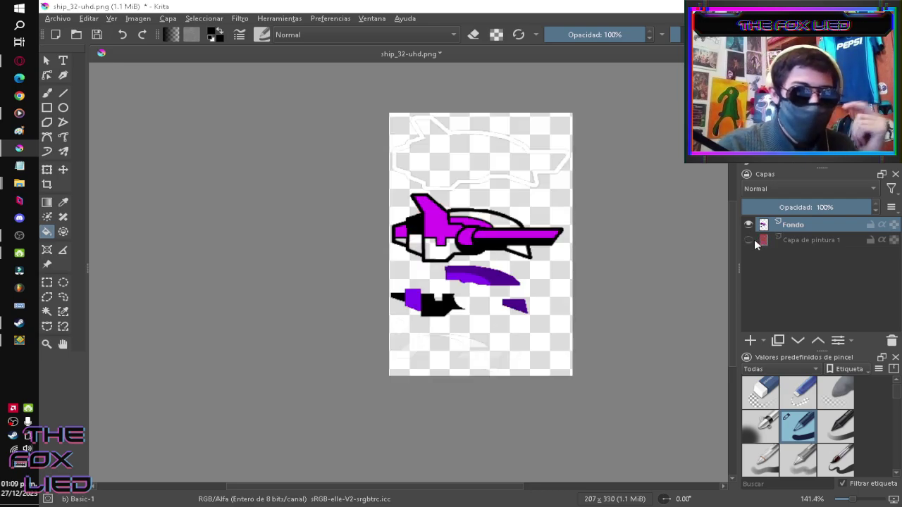
left_click(754, 239)
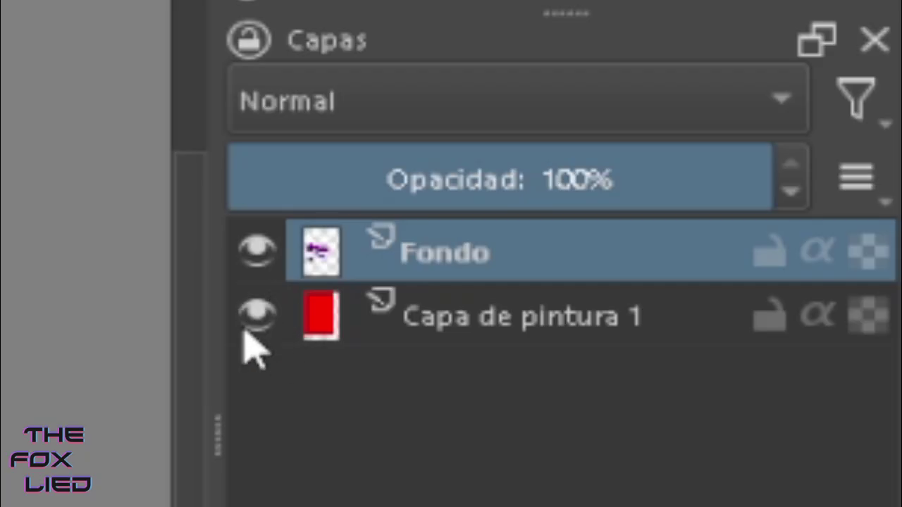
left_click(248, 331)
left_click(34, 28)
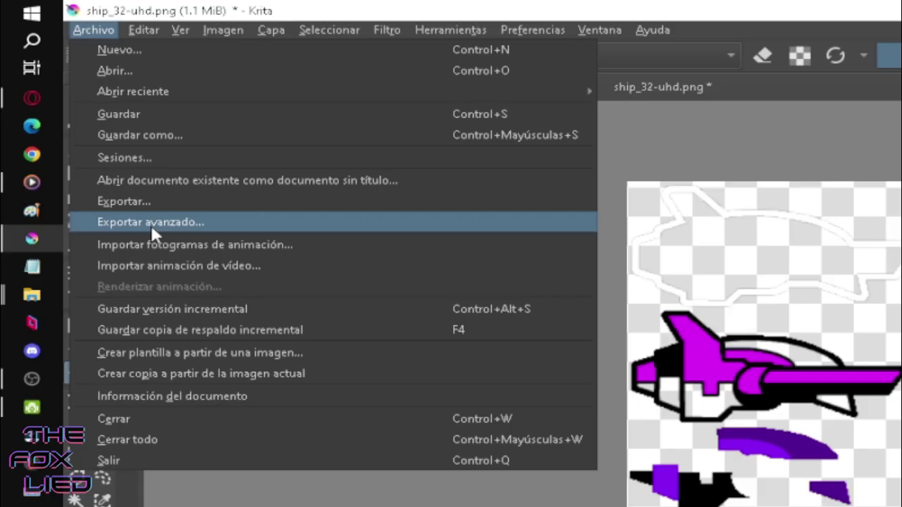
left_click(164, 199)
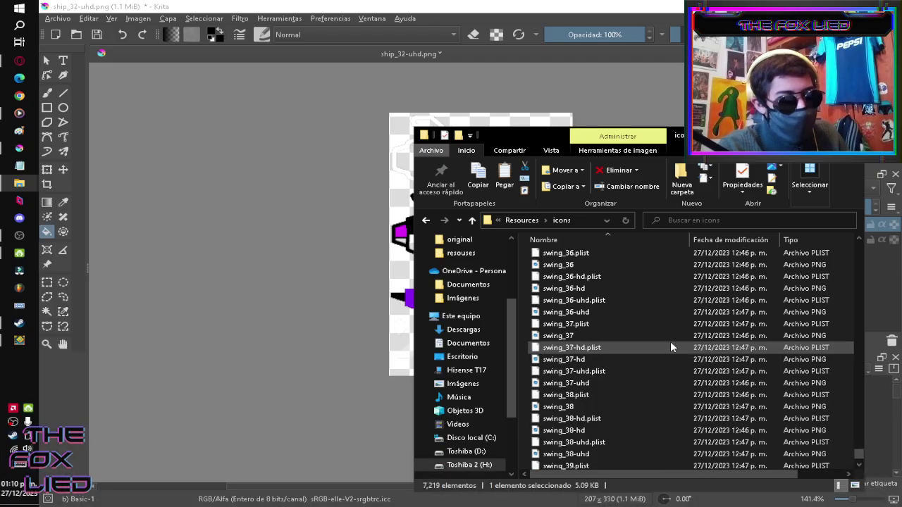
- Switch to the Resources/icons folder in File Explorer, find ship_32-uhd and open it
scroll(670, 341, "up", 10)
scroll(670, 341, "up", 5)
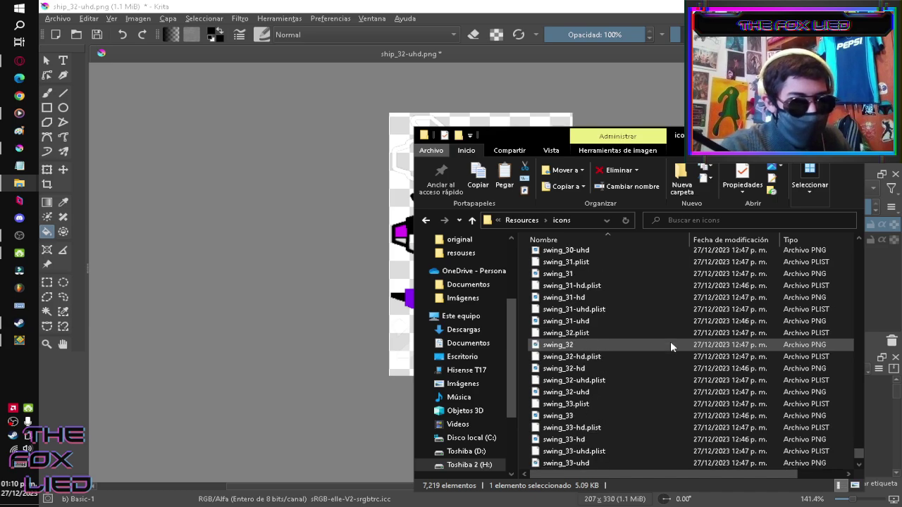
scroll(618, 387, "up", 10)
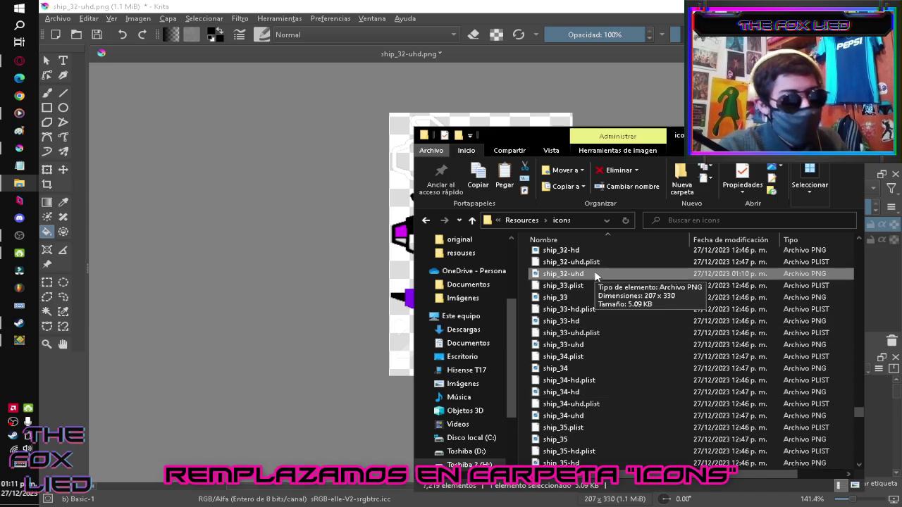
double_click(594, 274)
scroll(503, 233, "up", 3)
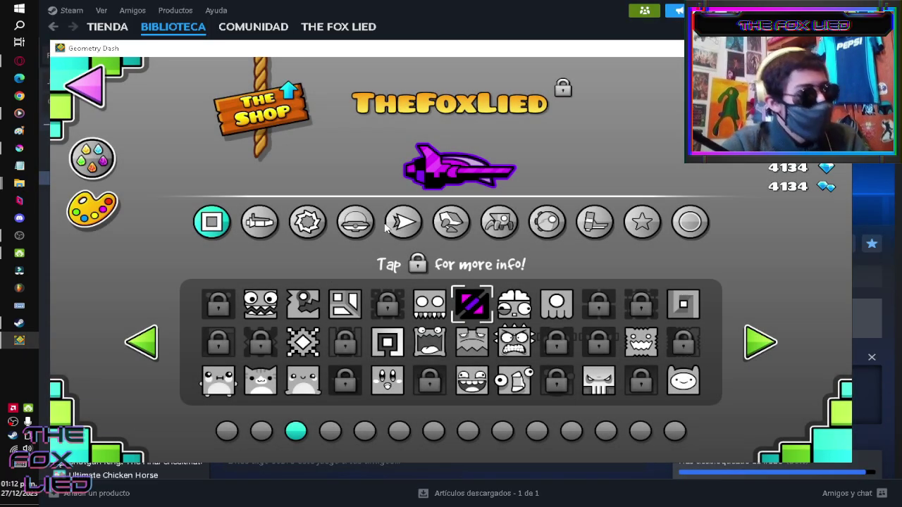
- Switch to Geometry Dash's ship icons, try the purple long-nosed ship and some white ones, and select the black-and-magenta striped ship
left_click(260, 223)
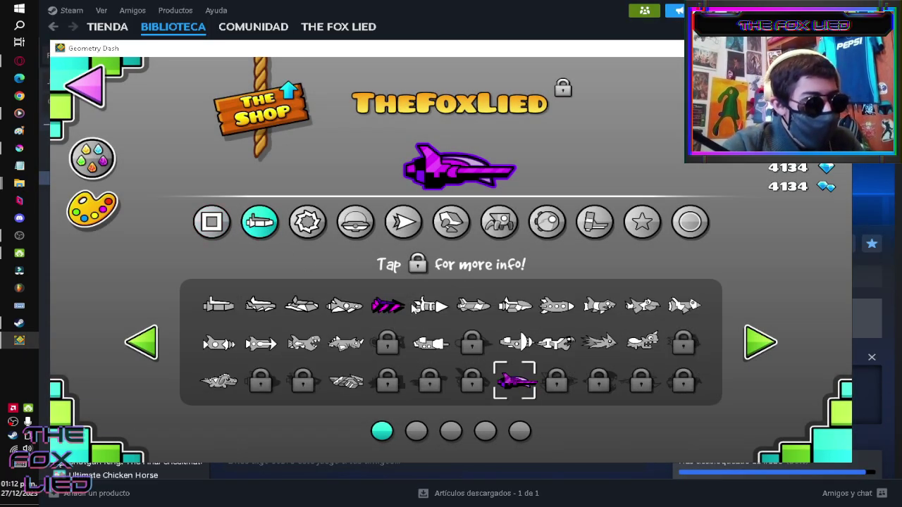
left_click(387, 305)
left_click(511, 382)
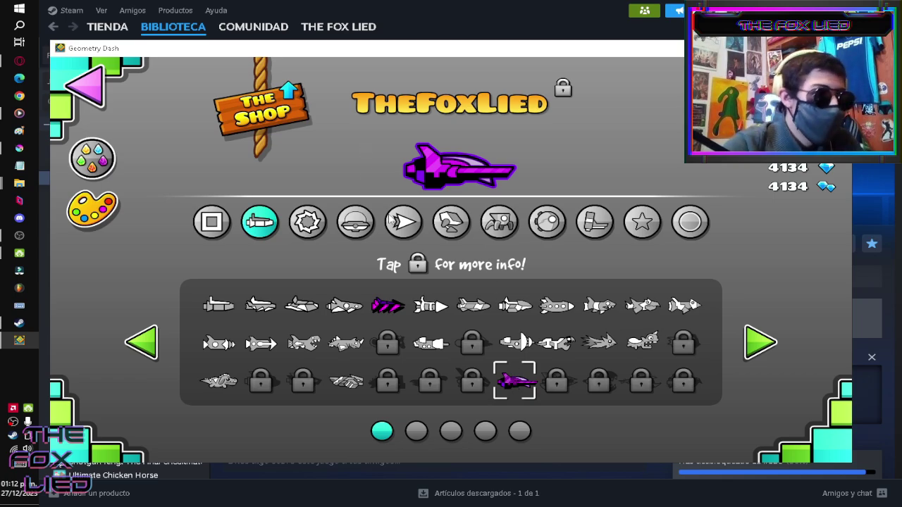
left_click(556, 343)
left_click(514, 343)
left_click(387, 305)
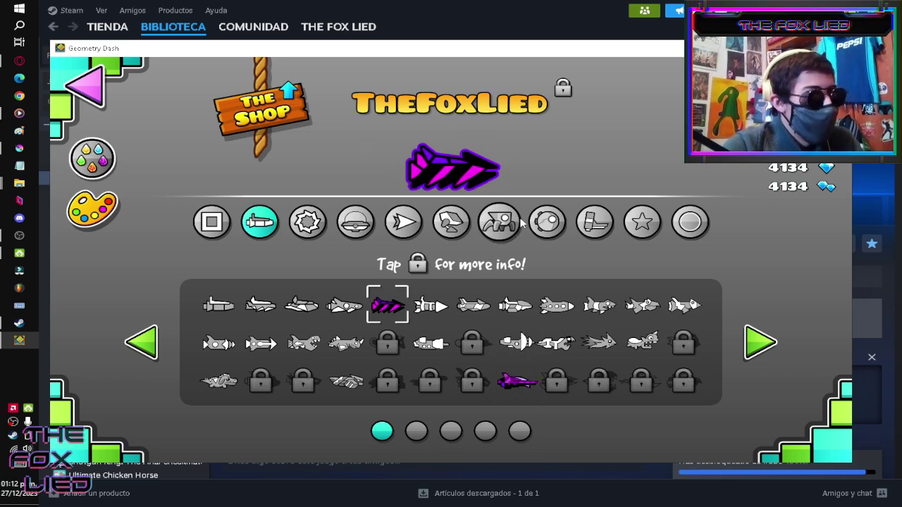
- Select the customized spider and helmeted robot icons, and view the robot's screenshot 7.png up close
left_click(498, 222)
left_click(274, 317)
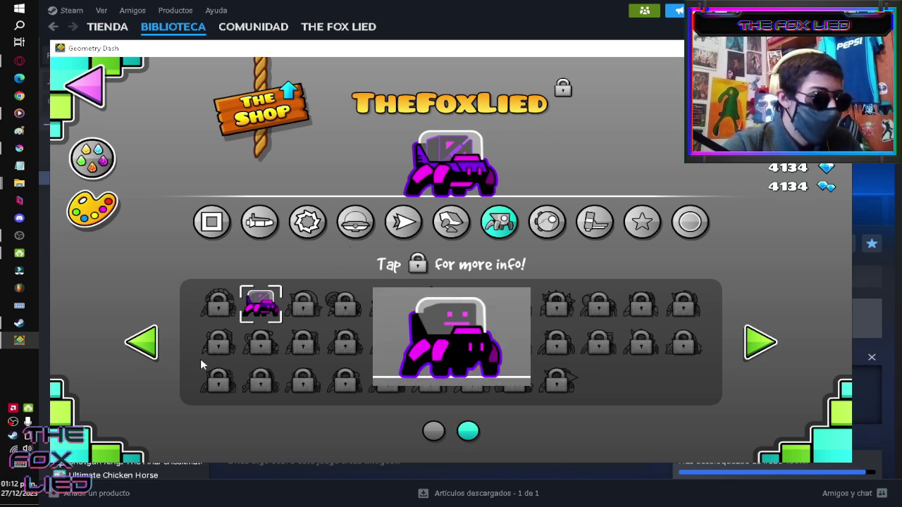
left_click(155, 345)
left_click(451, 223)
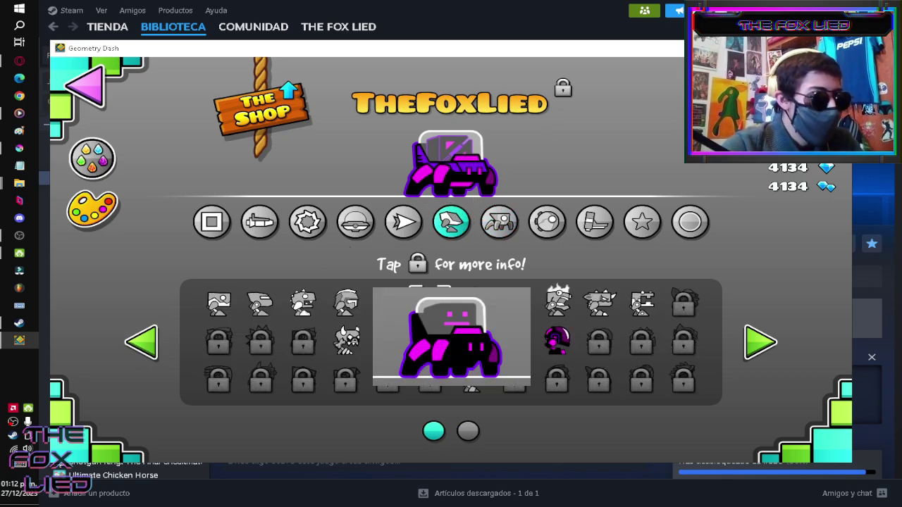
left_click(428, 304)
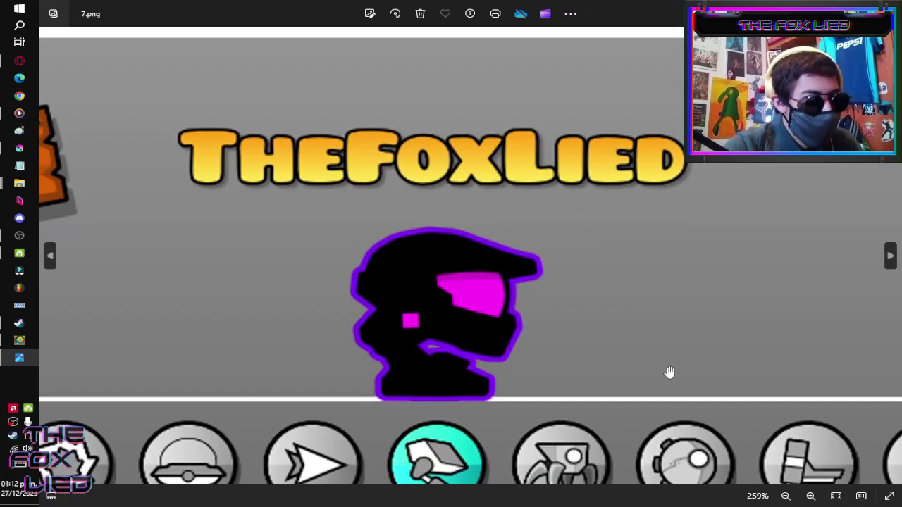
left_click_drag(670, 372, 646, 352)
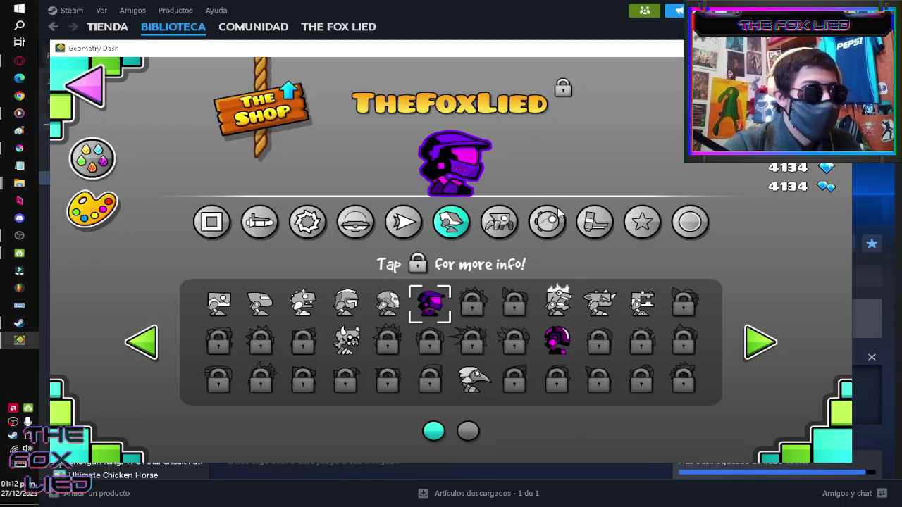
- Select the customized black-and-magenta UFO and the black-and-purple ball icons
left_click(355, 222)
left_click(347, 301)
left_click(307, 222)
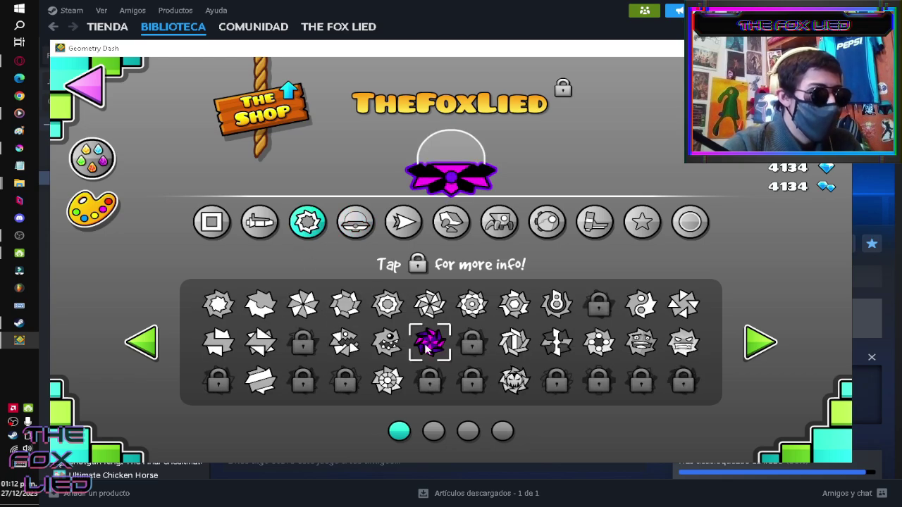
left_click(471, 343)
left_click(461, 381)
left_click(429, 337)
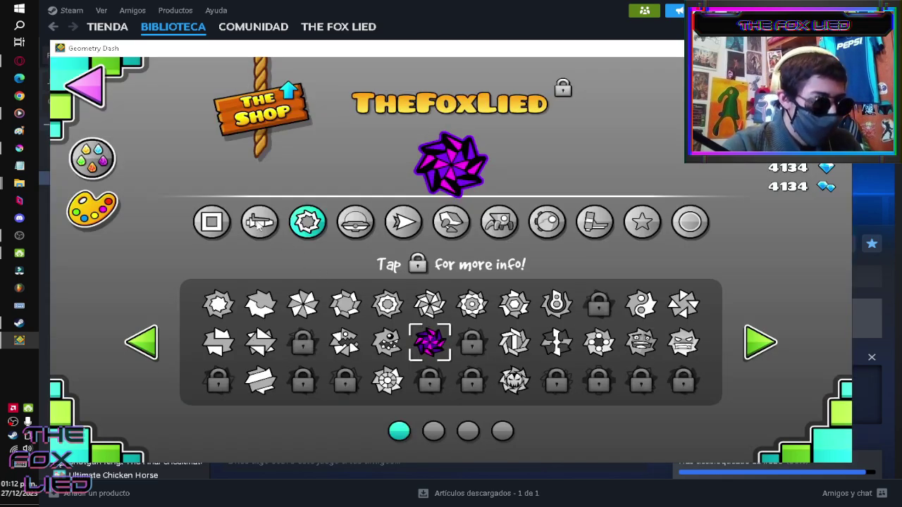
- Preview the black-and-magenta striped ship and the customized cube icon, and reselect the striped ship
left_click(259, 222)
left_click(401, 312)
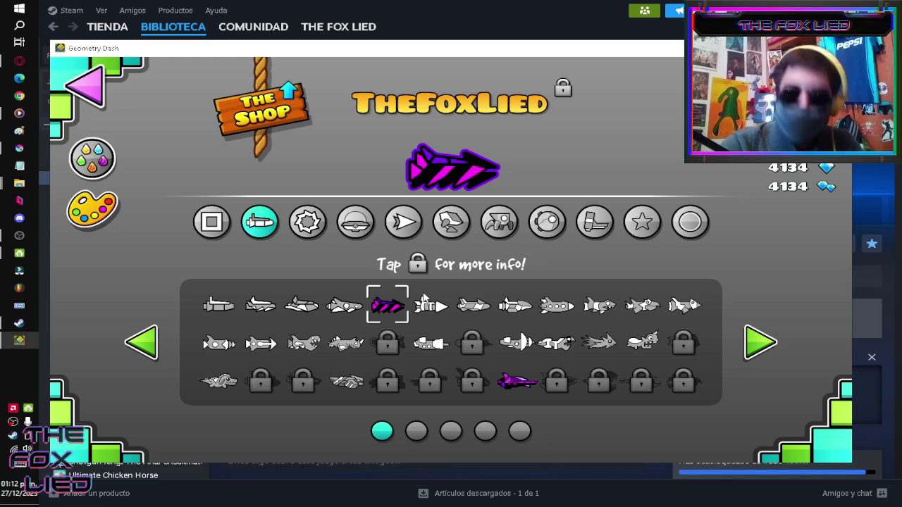
key("Left")
left_click(476, 305)
left_click(259, 223)
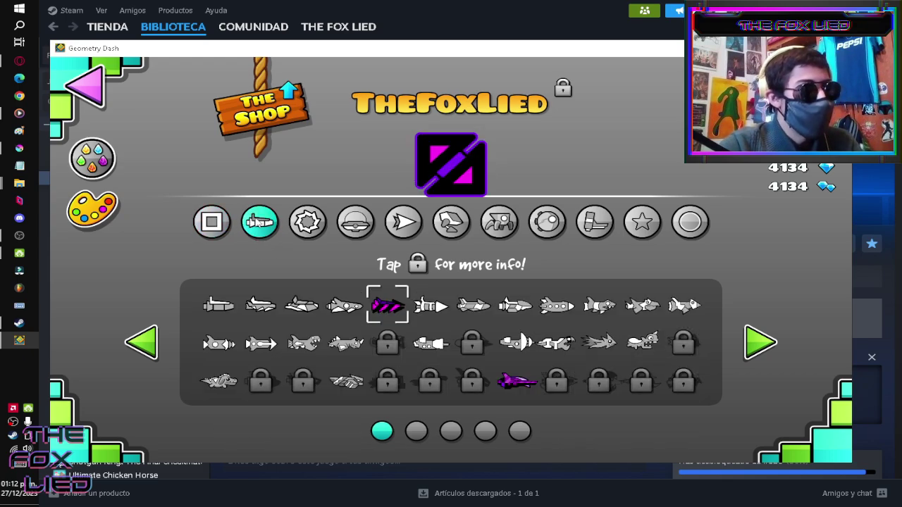
left_click(401, 306)
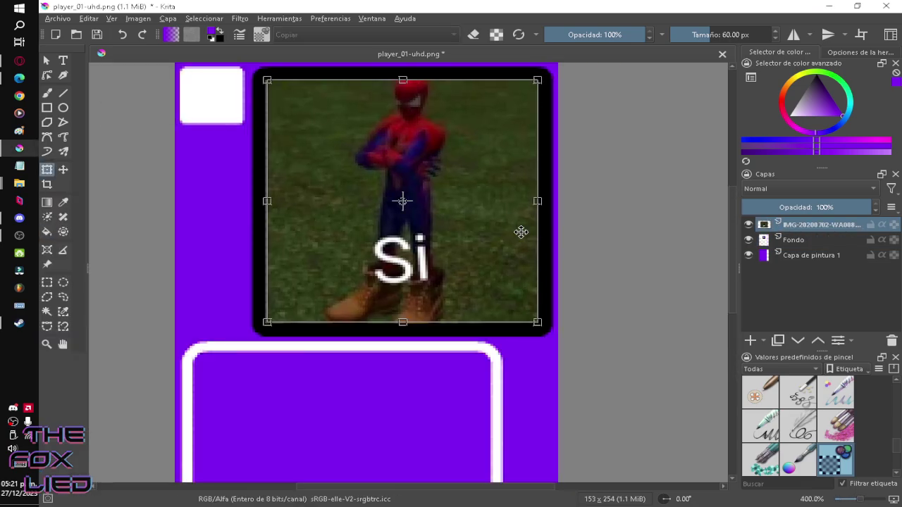
- Switch to player_01-uhd.png in Krita, hide the purple layer Capa de pintura 1, and select the small white square on Fondo
scroll(487, 286, "up", 2)
scroll(487, 286, "down", 5)
left_click(748, 255)
left_click(793, 239)
scroll(405, 237, "up", 4)
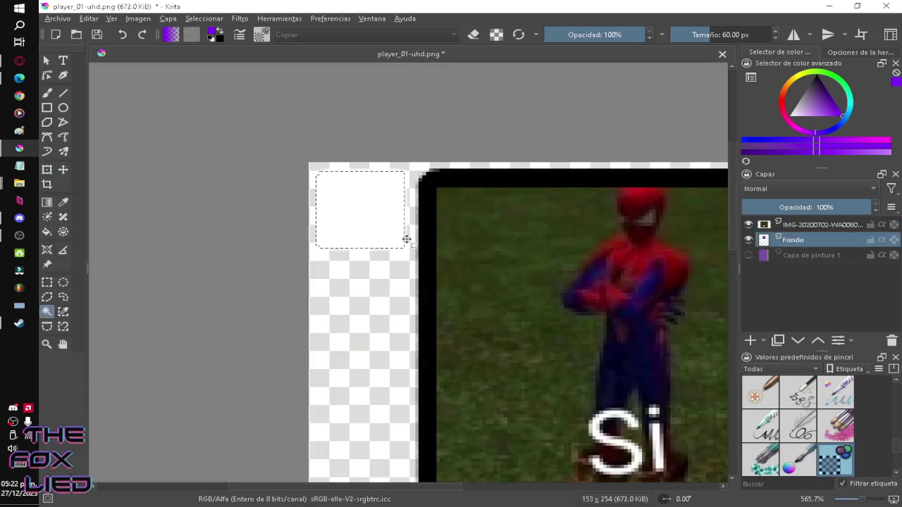
- Deselect the small white square and switch to the Rectangular Selection tool
left_click(403, 224)
scroll(404, 224, "down", 2)
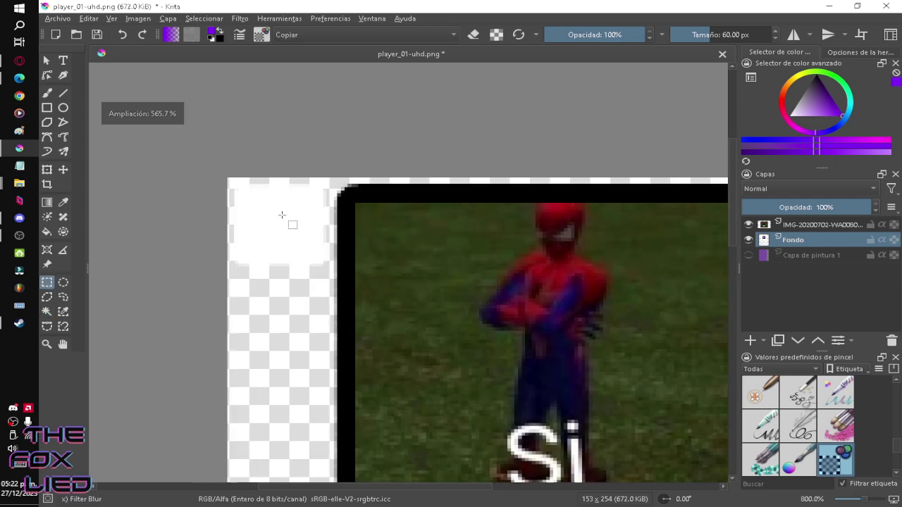
scroll(242, 256, "up", 2)
scroll(352, 282, "down", 6)
key("ctrl+r")
scroll(514, 261, "up", 1)
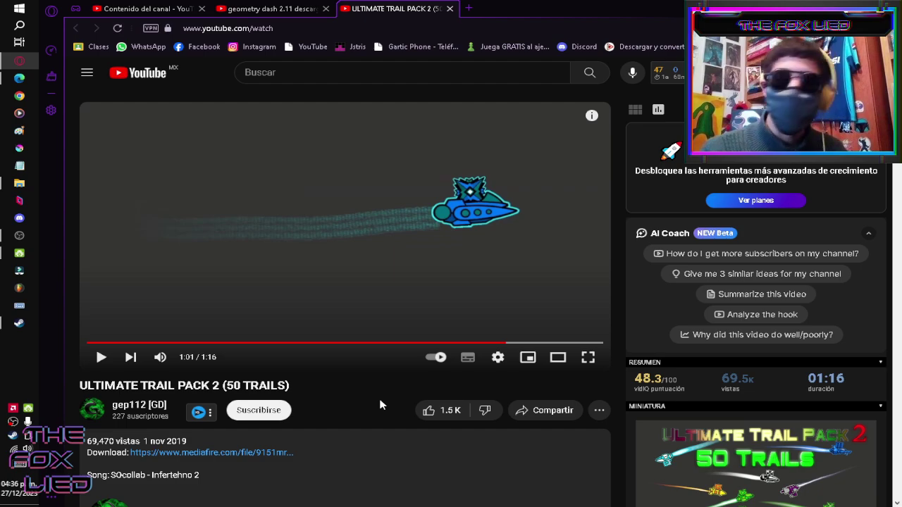
- Switch to the ULTIMATE TRAIL PACK 2 (50 TRAILS) video on YouTube and examine its download link and several of its trails
scroll(379, 405, "down", 4)
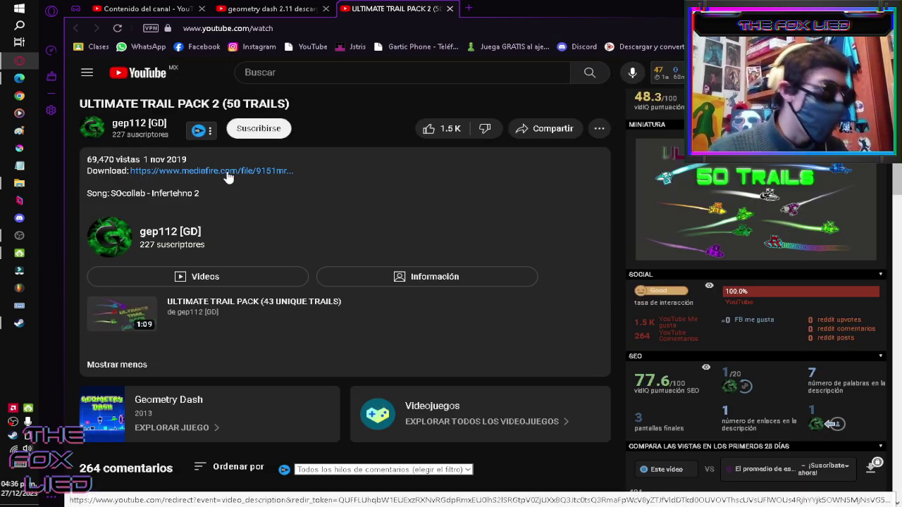
scroll(226, 176, "up", 4)
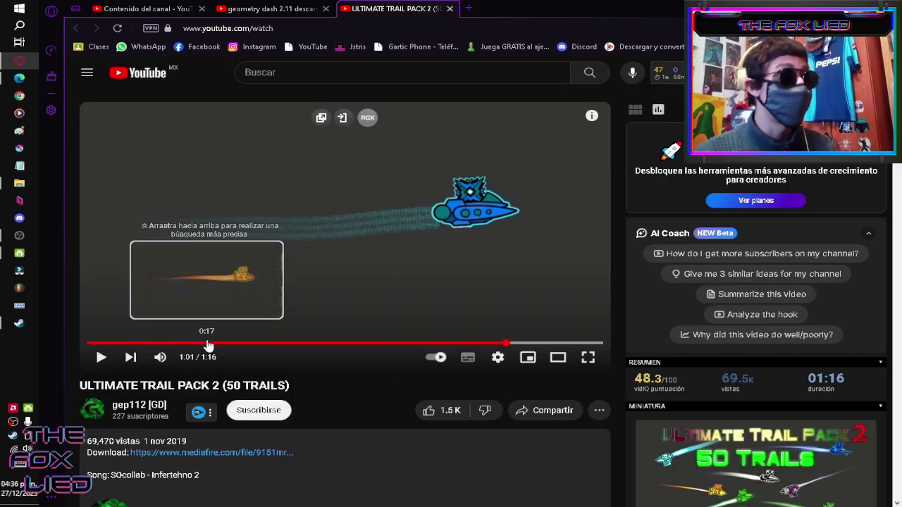
left_click_drag(209, 344, 366, 344)
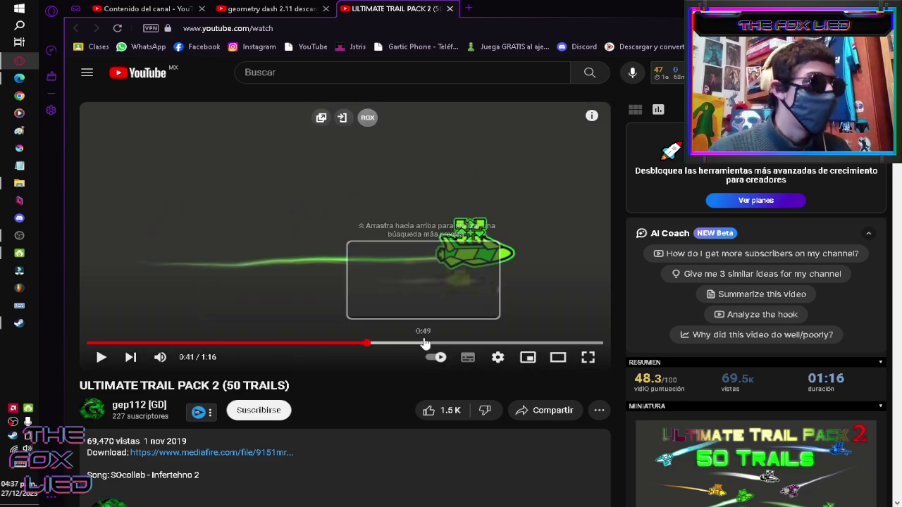
left_click_drag(424, 343, 521, 344)
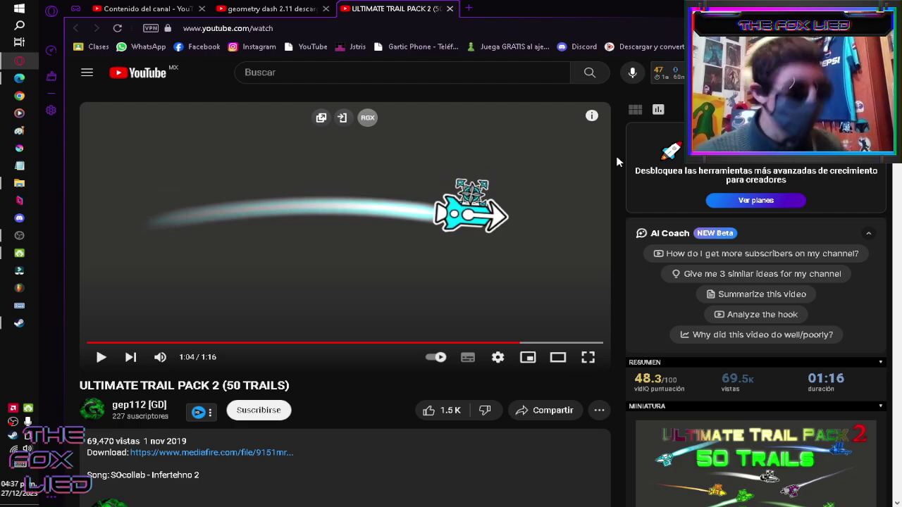
- Leave the browser for the desktop and bring up the Geometry Dash and Ultimate Trail Pack 2 folders in File Explorer
key("alt+Tab")
key("super+d")
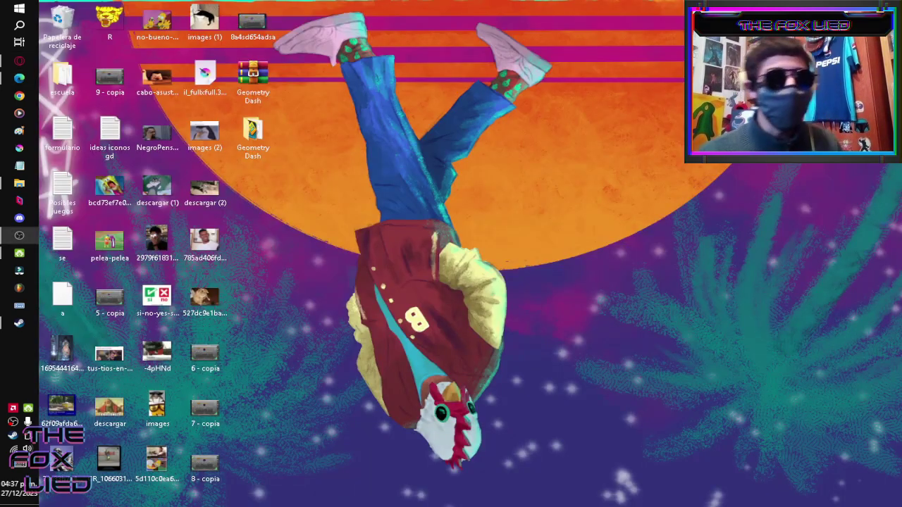
left_click(2, 191)
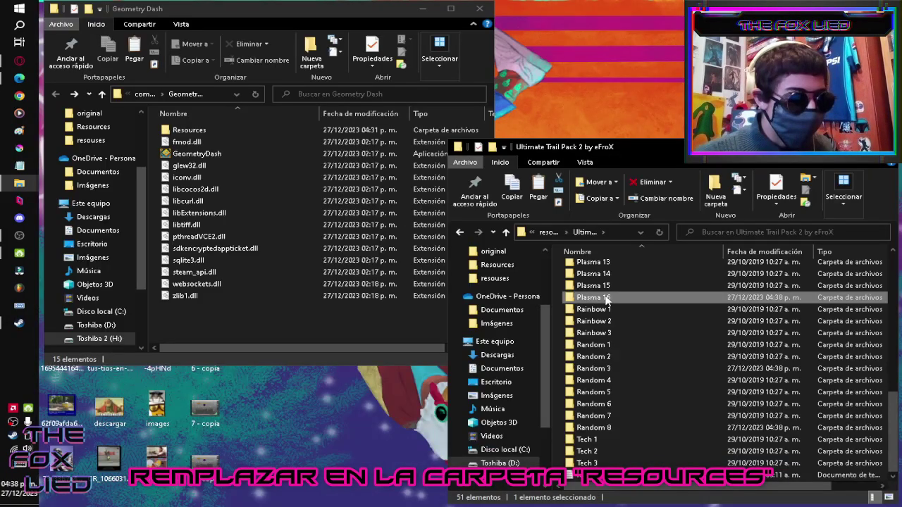
- Copy the streak_02_001 trail texture from the Plasma 11 folder into the Geometry Dash Resources folder
double_click(585, 302)
left_click(458, 233)
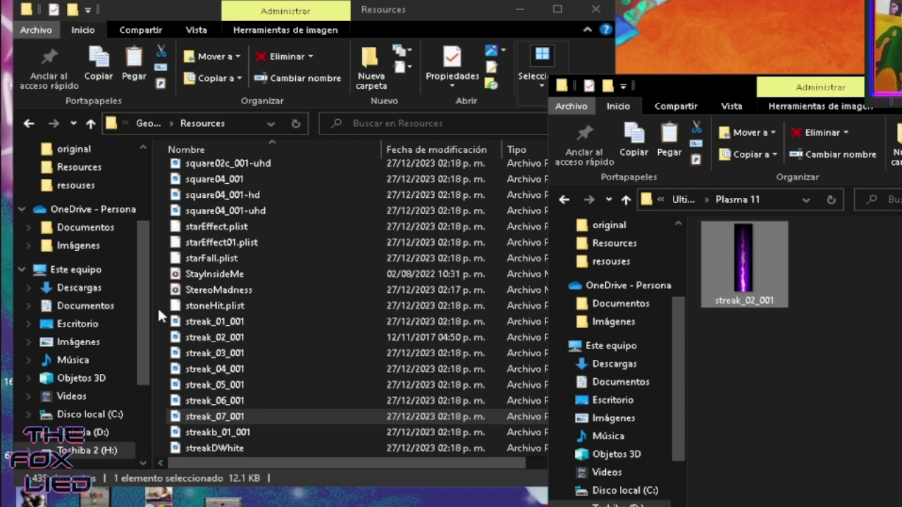
left_click(157, 305)
key("ctrl+v")
left_click(558, 129)
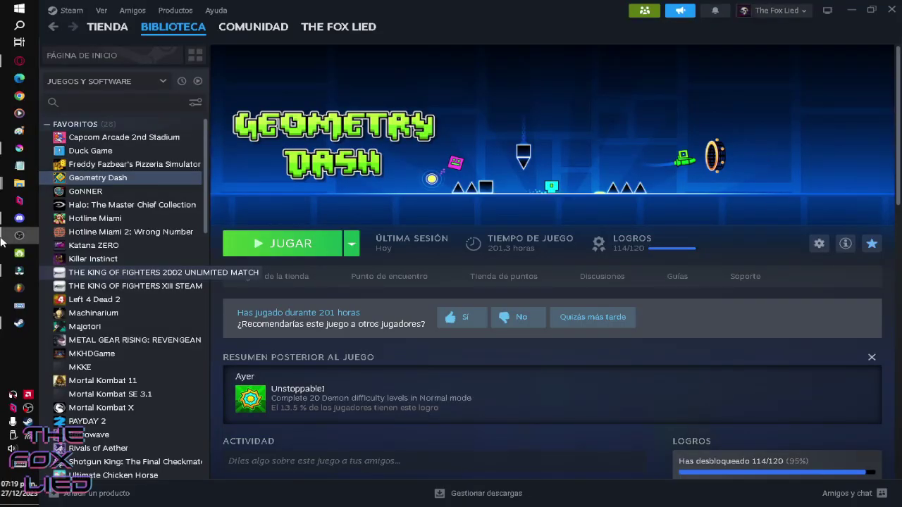
- Switch to streak_07_001.png in Krita and hide the Fondo layer to view the flame texture alone
mouse_move(6, 325)
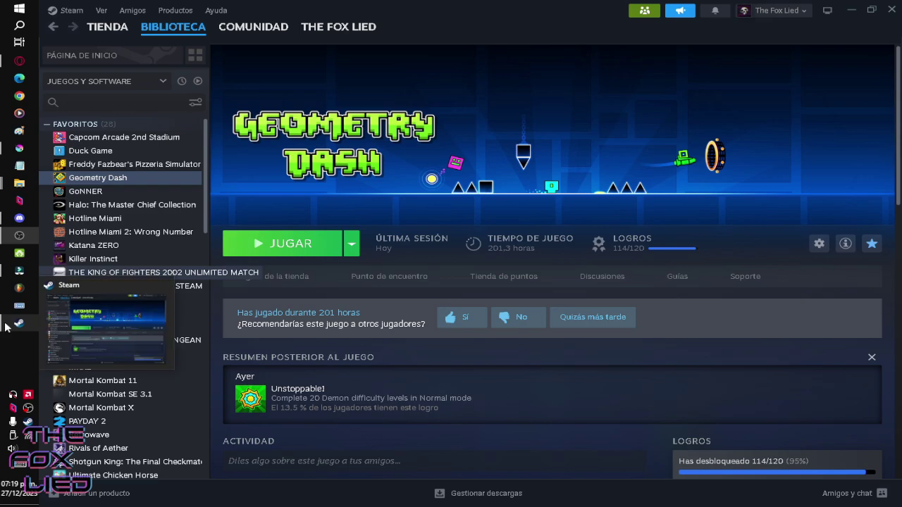
mouse_move(19, 183)
left_click(99, 148)
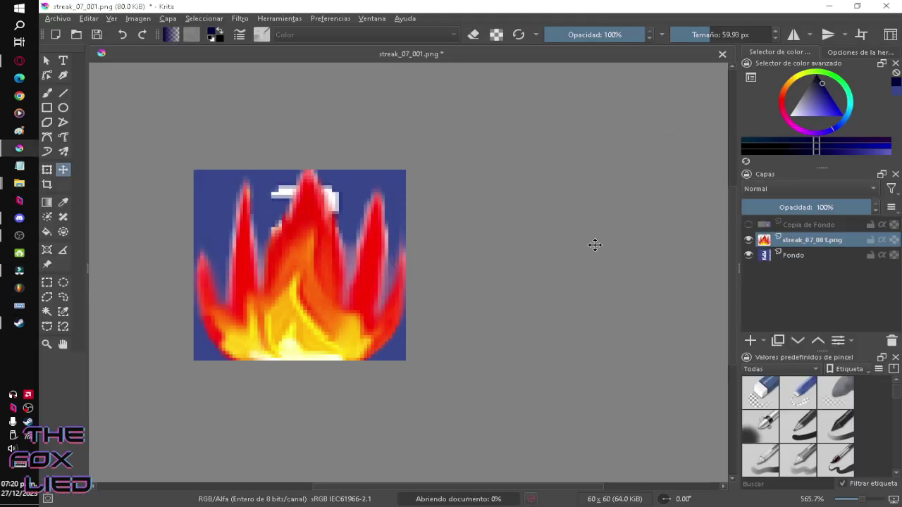
scroll(597, 256, "down", 2)
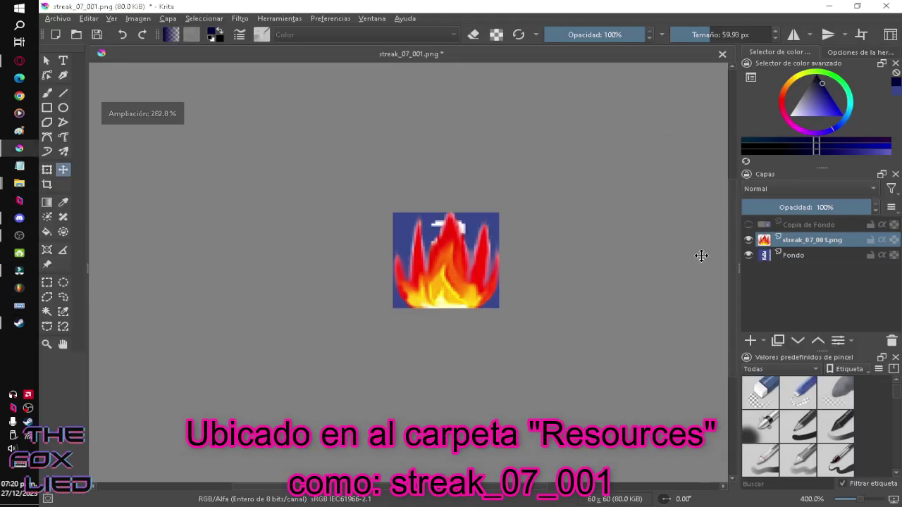
left_click(748, 255)
scroll(584, 249, "up", 1)
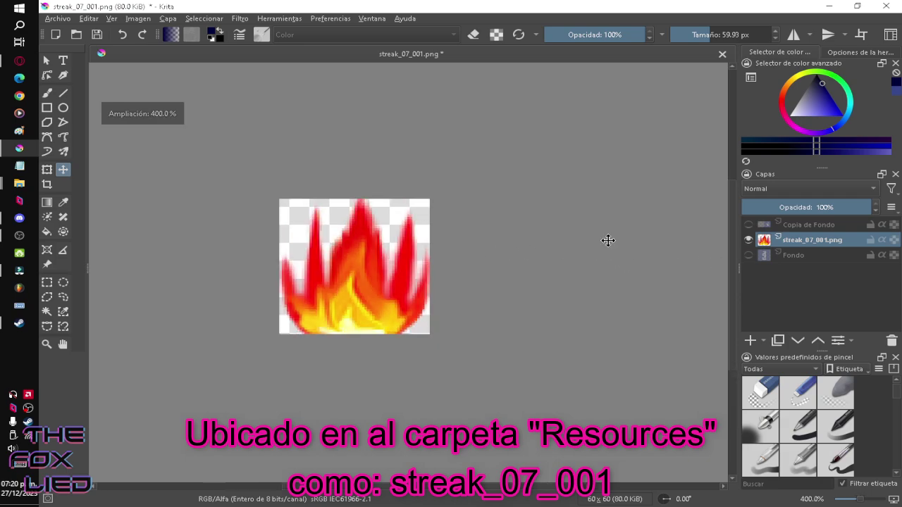
- Hide the streak_07_001.png layer, preview Copia de Fondo, and leave only the Fondo layer with the PEPSI lettering visible
left_click(748, 240)
left_click(748, 224)
left_click(748, 255)
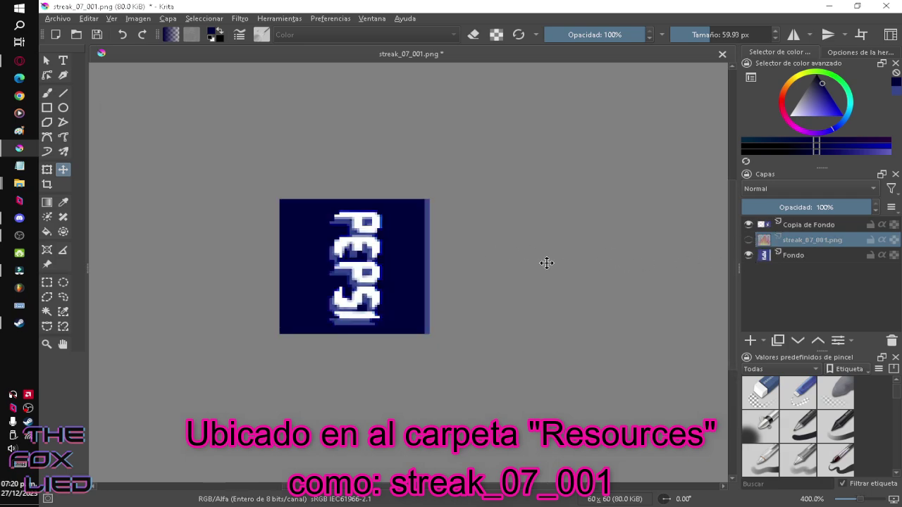
left_click(748, 225)
scroll(362, 264, "down", 1)
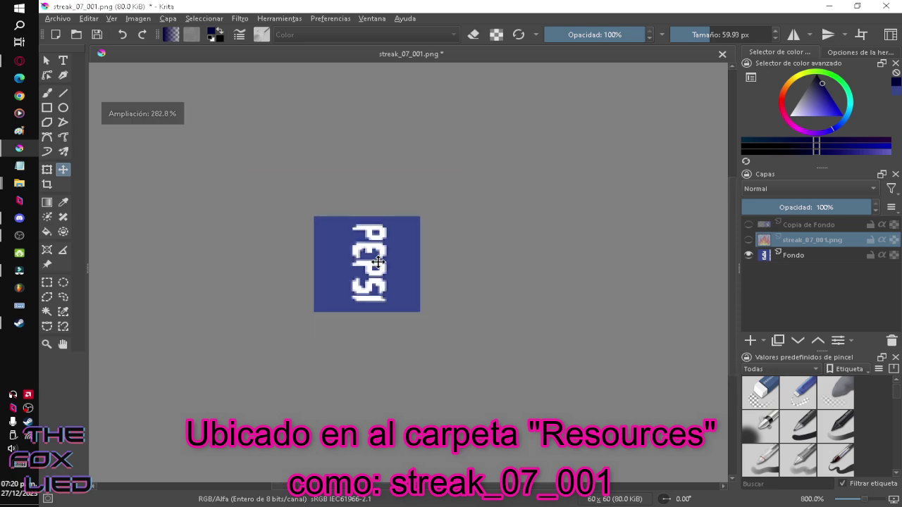
scroll(359, 264, "up", 2)
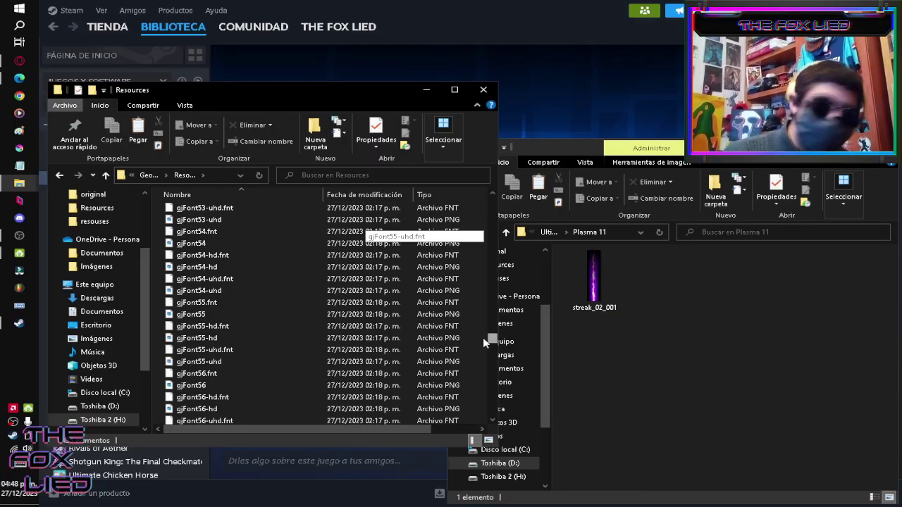
- Find the square image in the Resources folder, open it for viewing and close the viewer
left_click_drag(484, 341, 483, 365)
left_click(365, 373)
left_click(365, 350)
scroll(366, 351, "down", 20)
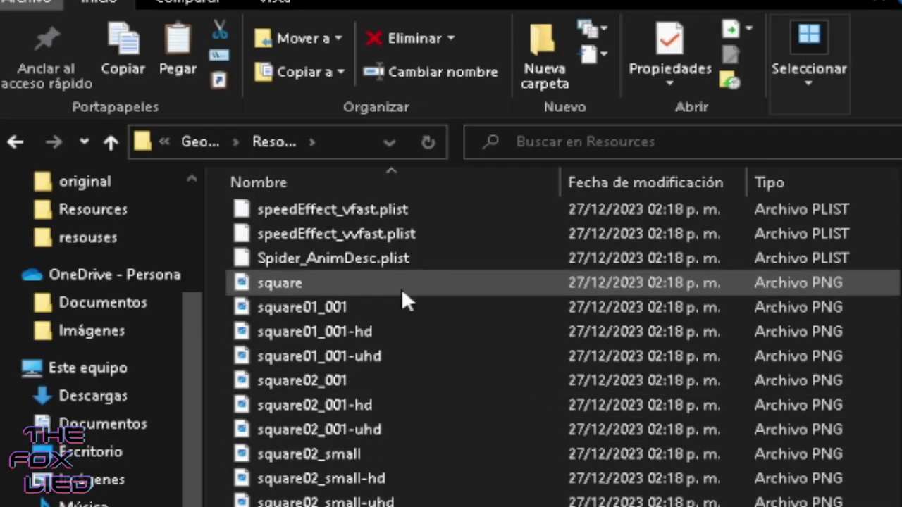
double_click(403, 291)
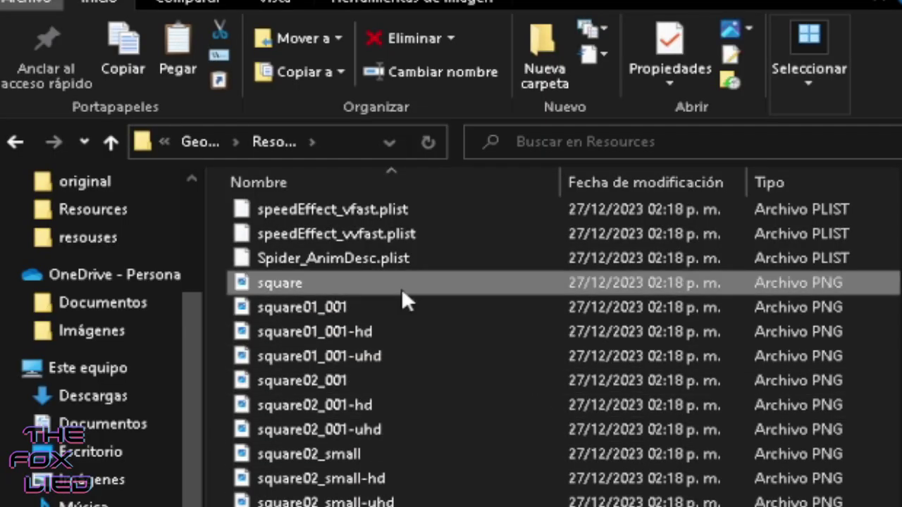
key("alt+F4")
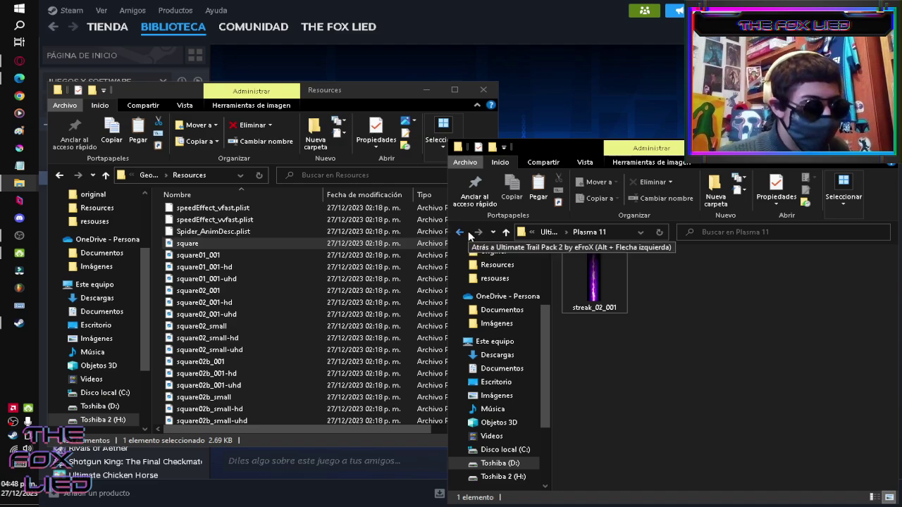
- Examine the Pepsi logo texture in square - copia.png in Krita
left_click(493, 250)
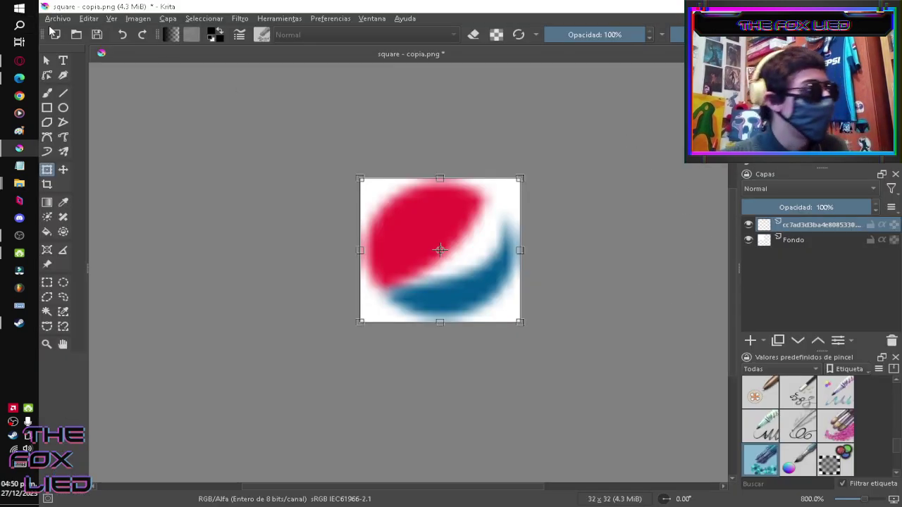
scroll(664, 231, "down", 7)
scroll(610, 294, "up", 5)
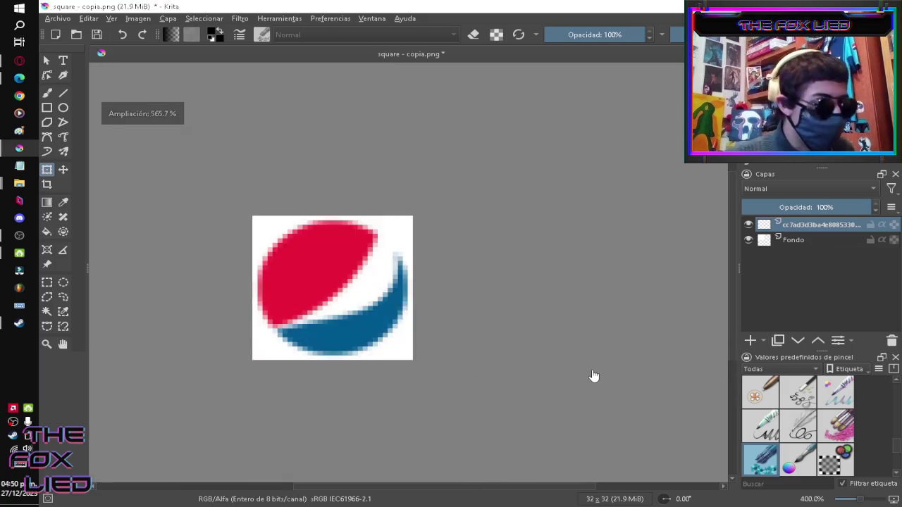
scroll(593, 376, "down", 2)
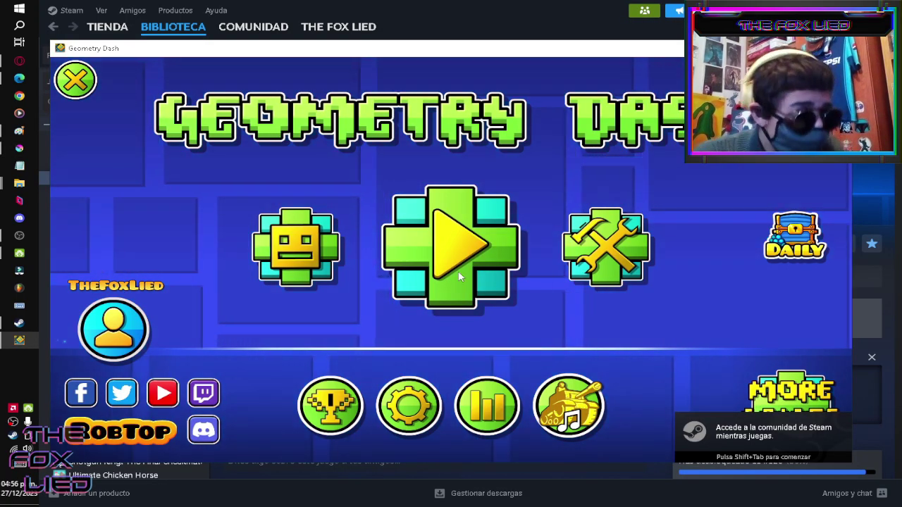
- Play a Geometry Dash level with the custom square particles and inspect them up close in a Paint screenshot
left_click(291, 244)
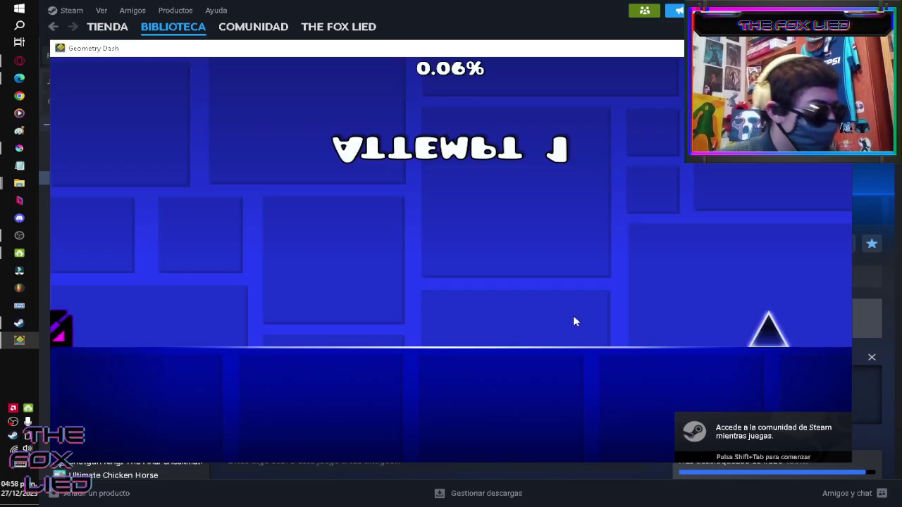
left_click(574, 318)
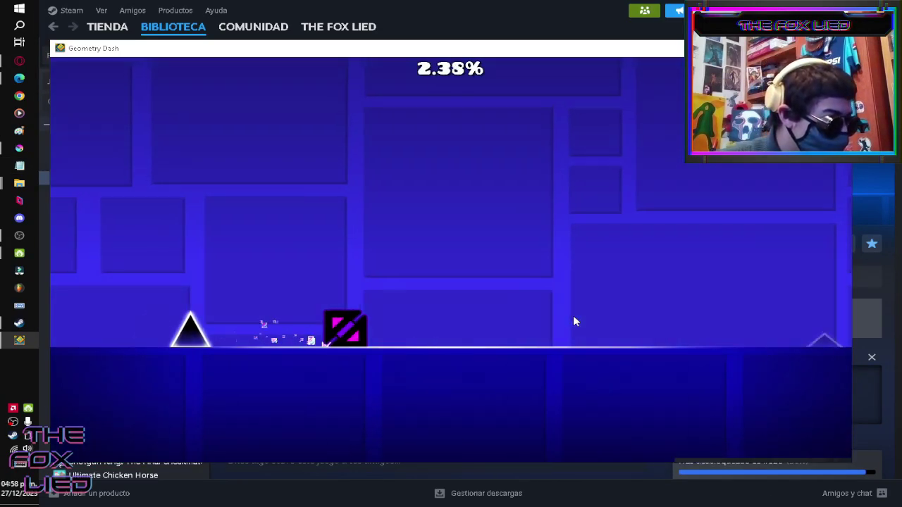
left_click(574, 318)
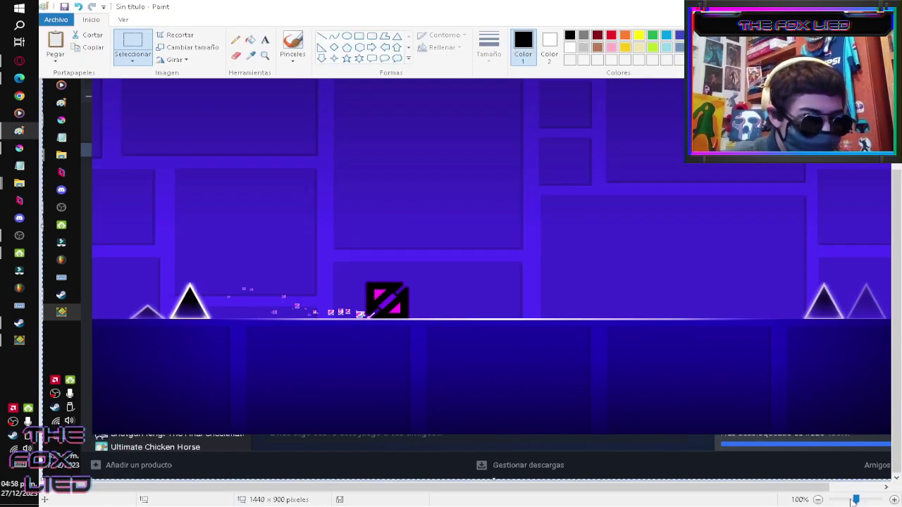
left_click_drag(856, 502, 868, 500)
left_click_drag(148, 486, 332, 486)
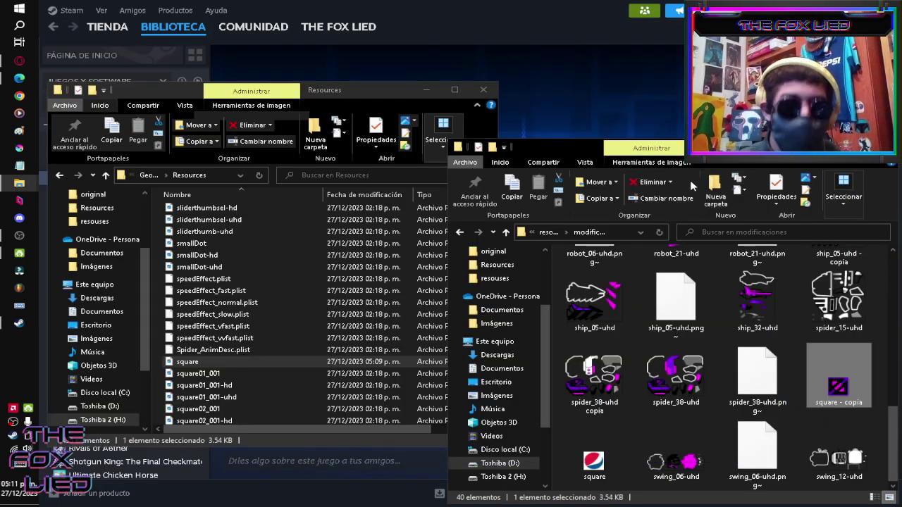
- Copy the square - copia image from the modifications folder into Resources as the square texture
left_click_drag(855, 373, 164, 360)
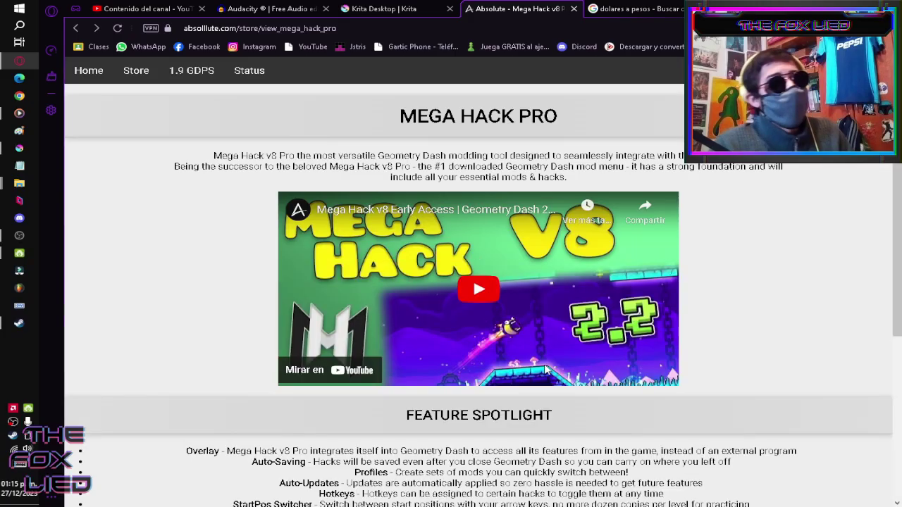
- Examine the Mega Hack Pro store page's features and price and the dollar-to-peso conversion, and switch to Steam
scroll(546, 370, "down", 4)
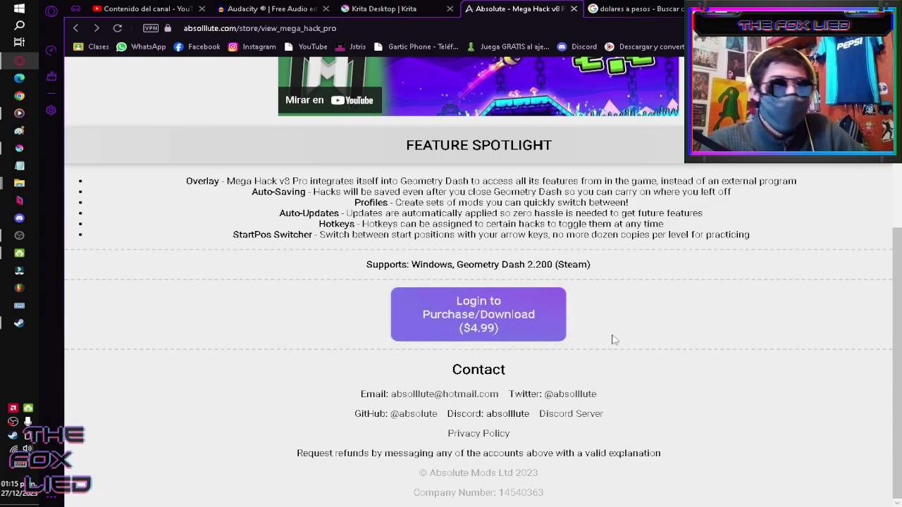
left_click(633, 10)
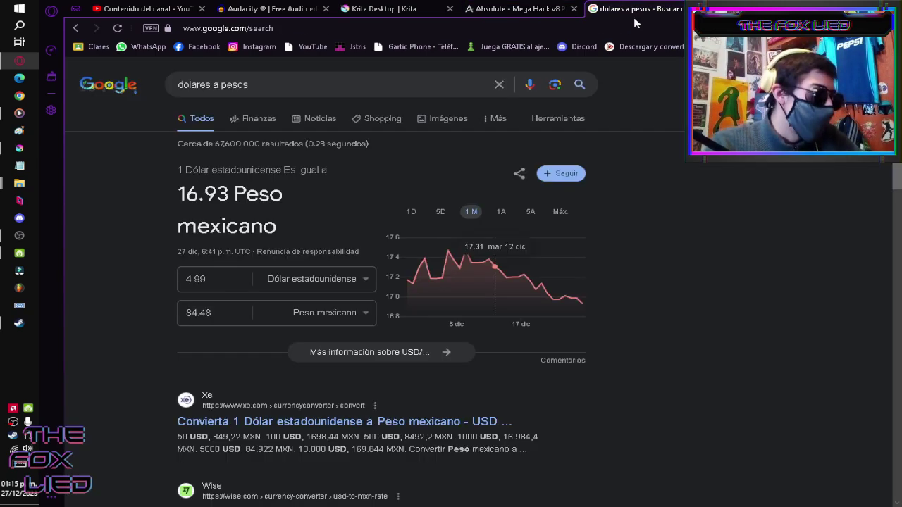
left_click(541, 9)
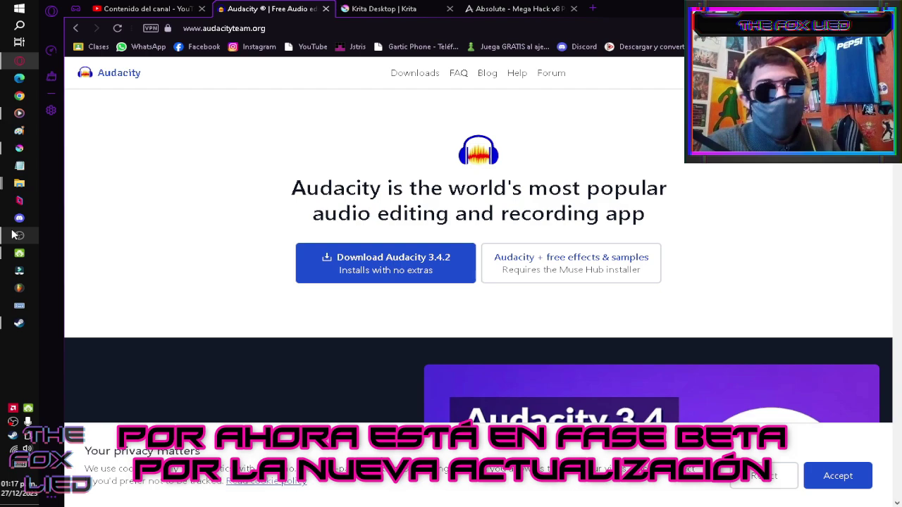
left_click(17, 322)
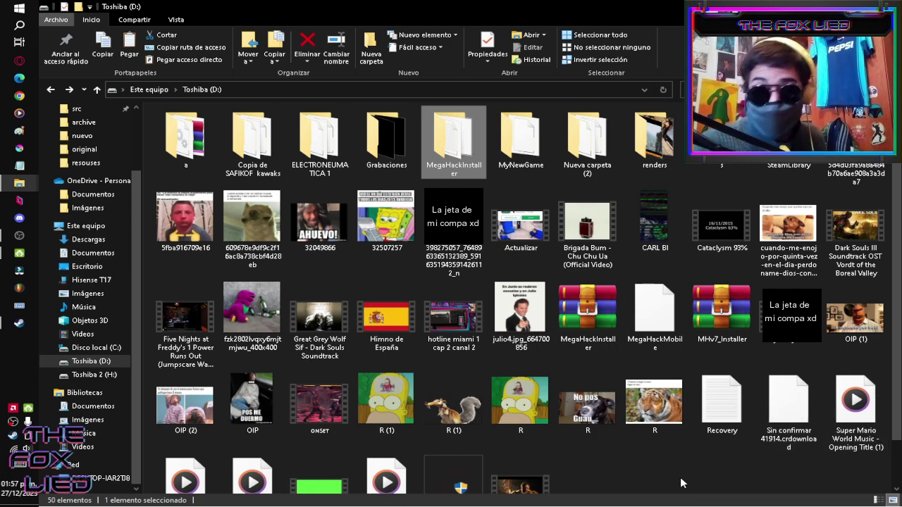
- Extract the MegaHackInstaller archive on Toshiba (D:) and launch the MegaHackInstaller application from its folder
left_click(681, 452)
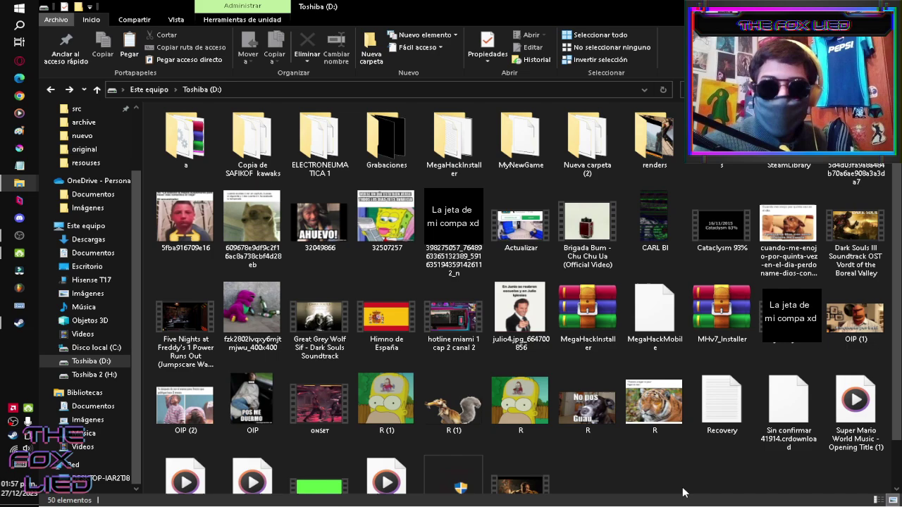
right_click(598, 320)
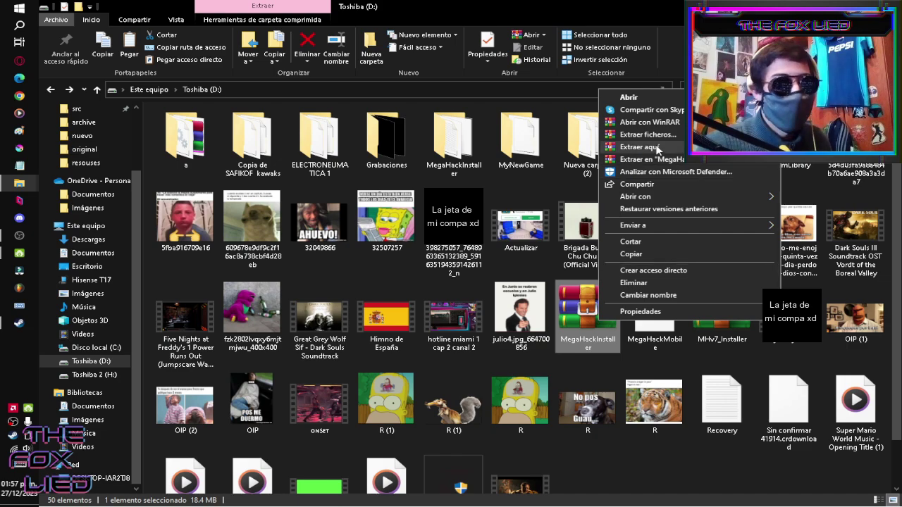
left_click(657, 148)
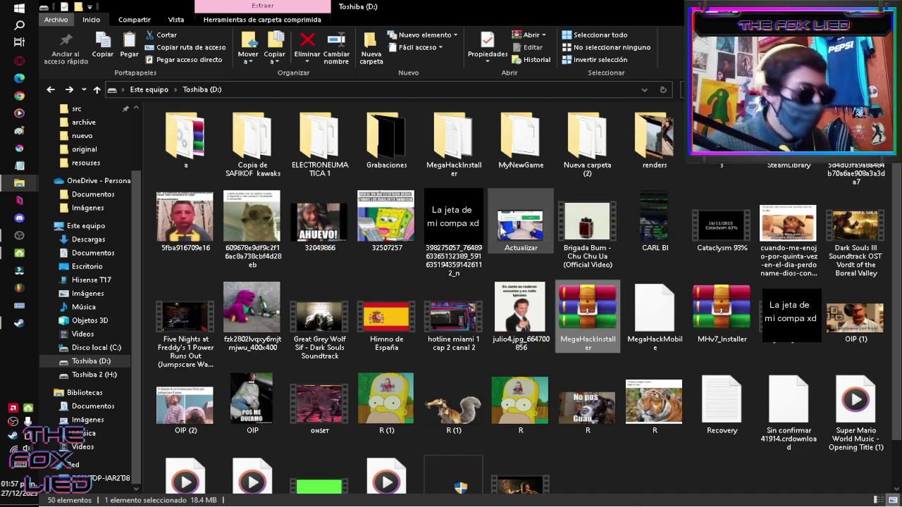
double_click(454, 137)
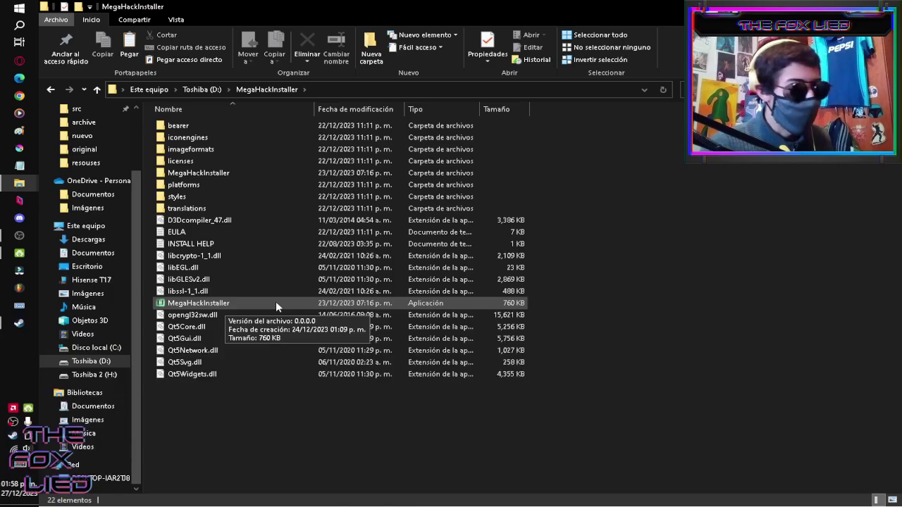
left_click(275, 301)
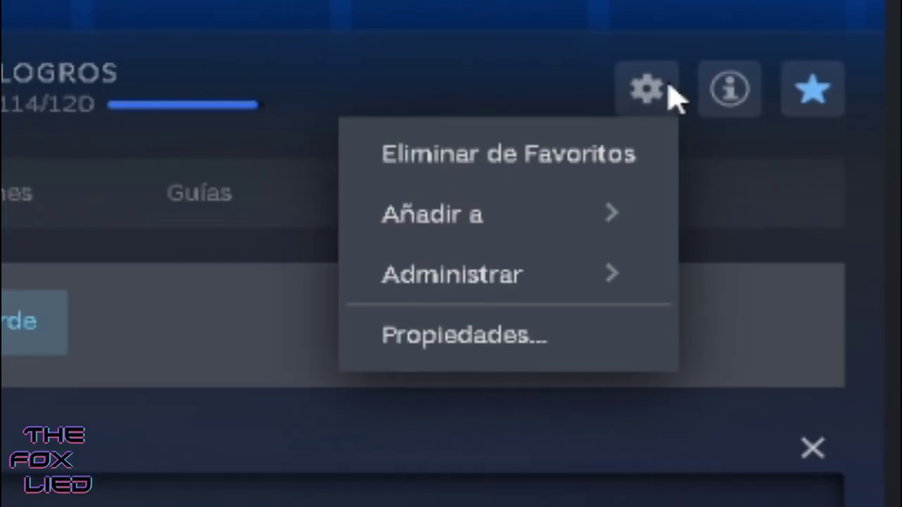
- Open Geometry Dash's local files from Steam in a maximized window and copy the folder path
mouse_move(535, 276)
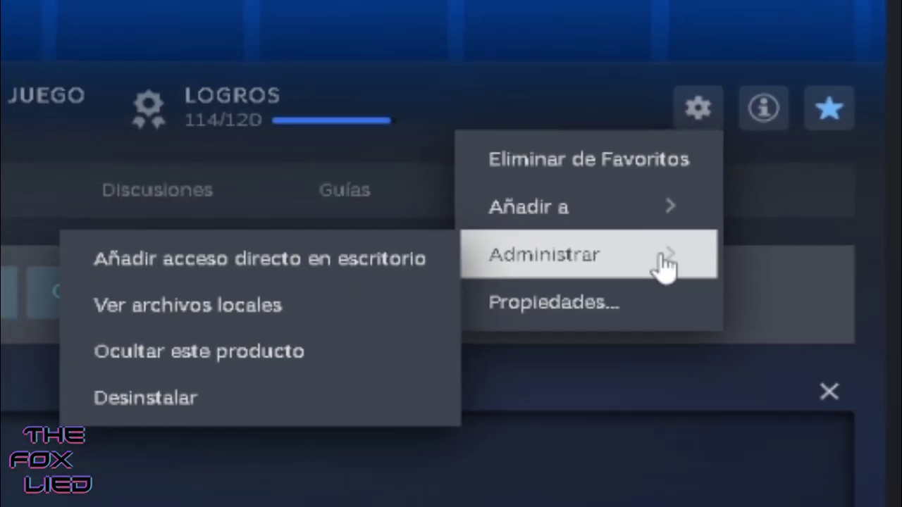
left_click(284, 299)
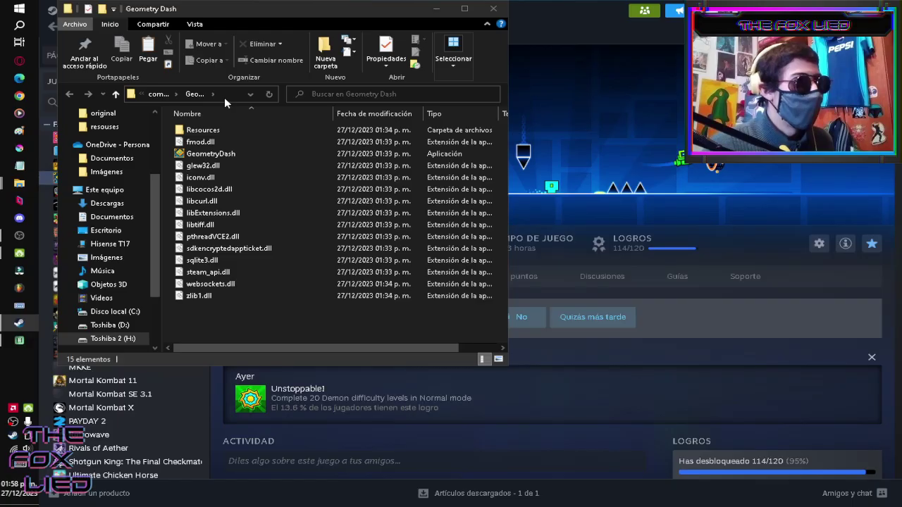
left_click(466, 8)
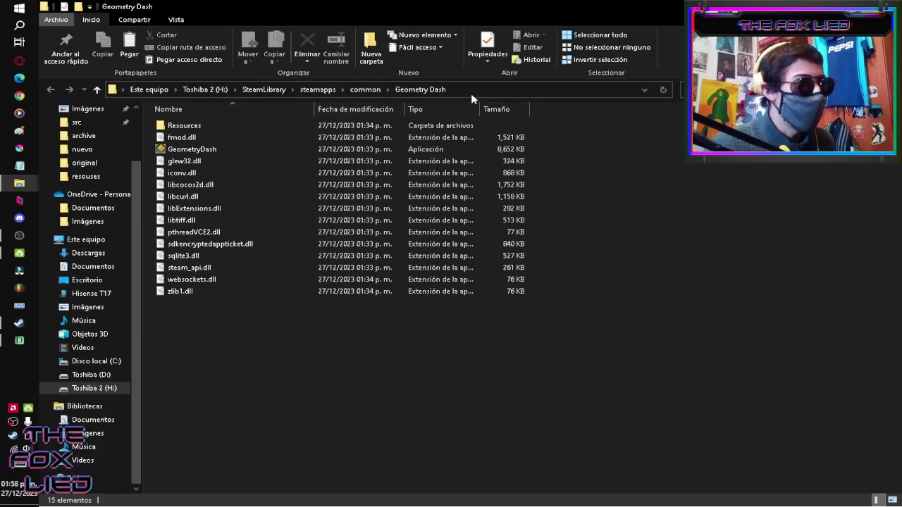
left_click(470, 93)
key("ctrl+c")
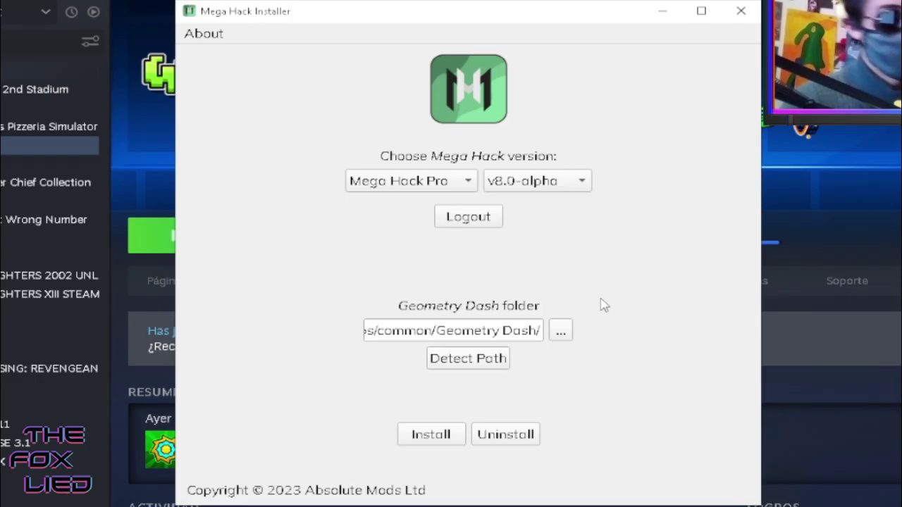
- In Mega Hack Installer, browse to the copied path, choose the GeometryDash executable and install the mod
left_click(561, 332)
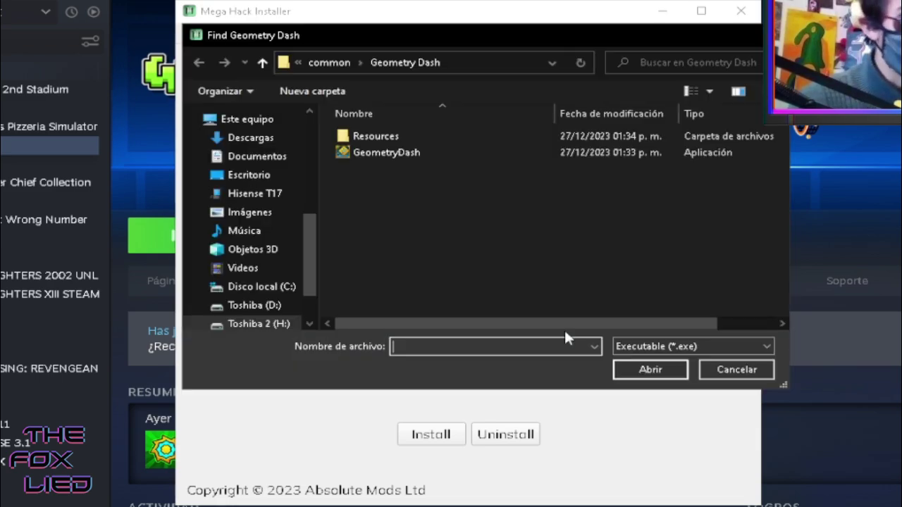
left_click(495, 62)
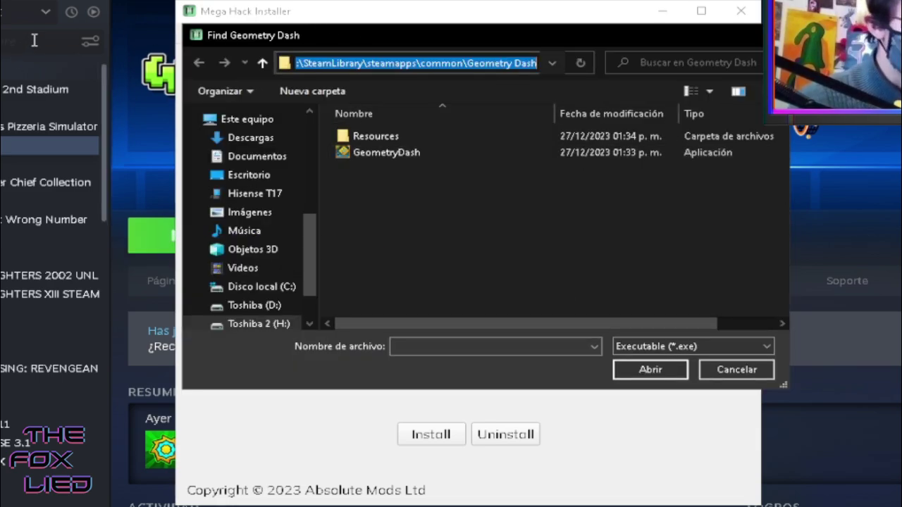
key("ctrl+v")
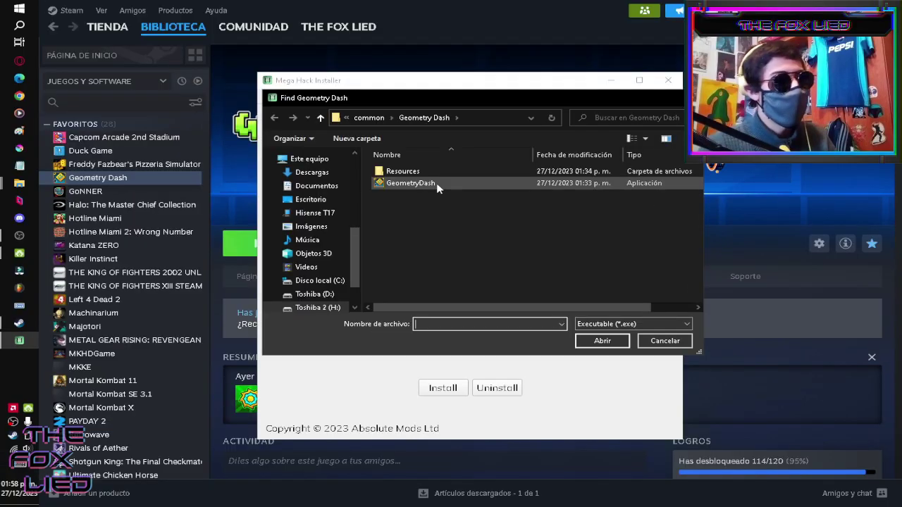
left_click(564, 153)
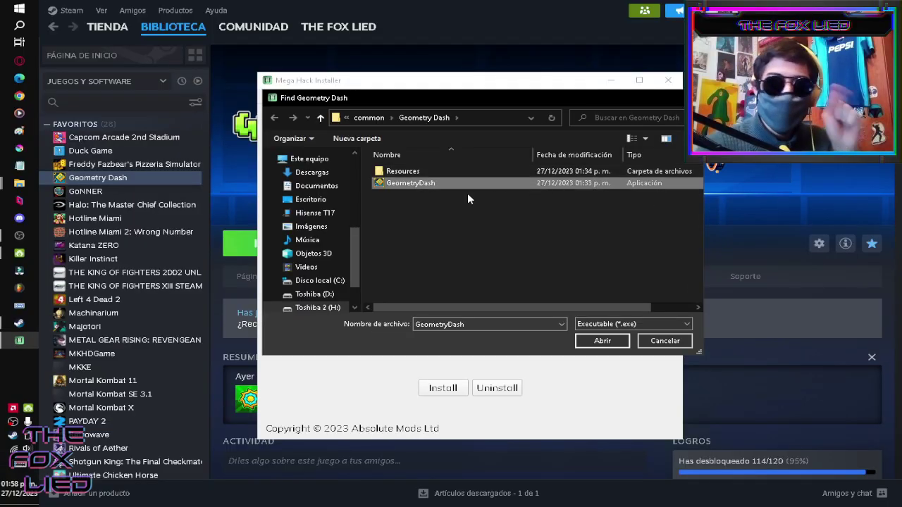
left_click(602, 340)
left_click(442, 387)
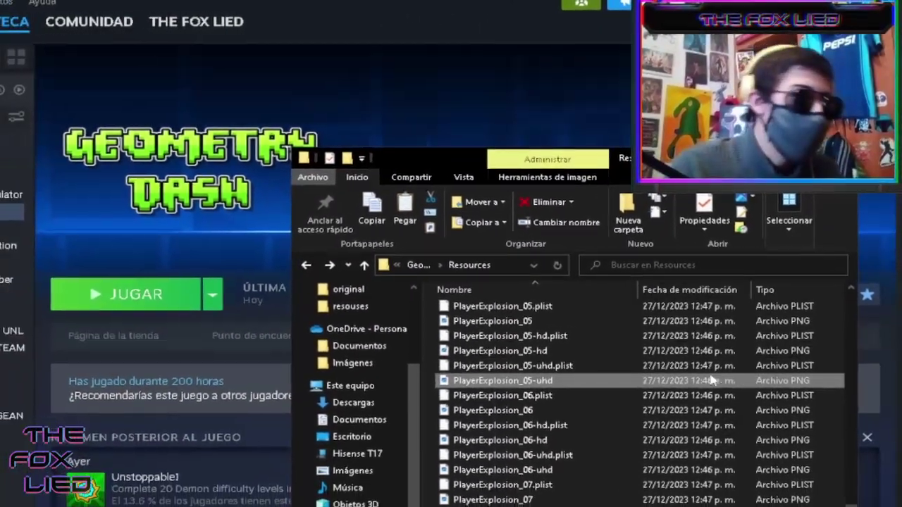
- Look through the texture and sound files in the Geometry Dash Resources folder
scroll(641, 497, "up", 5)
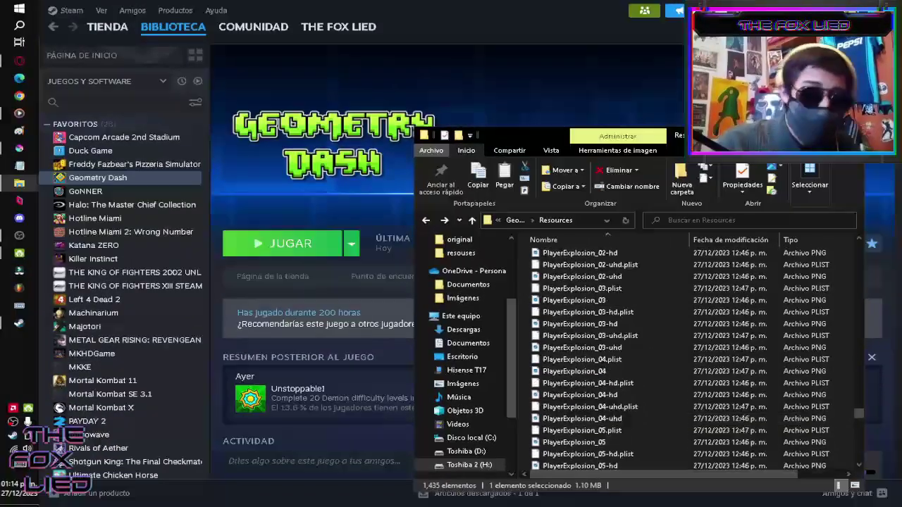
scroll(739, 484, "down", 10)
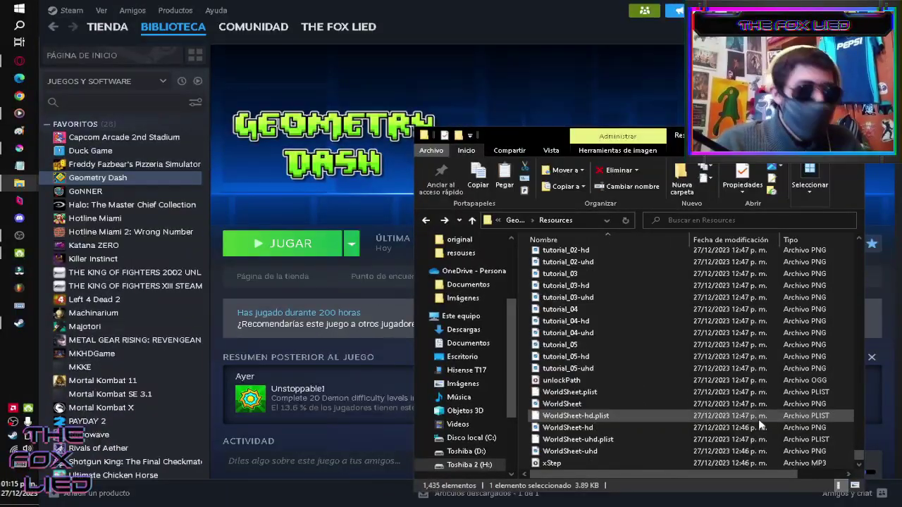